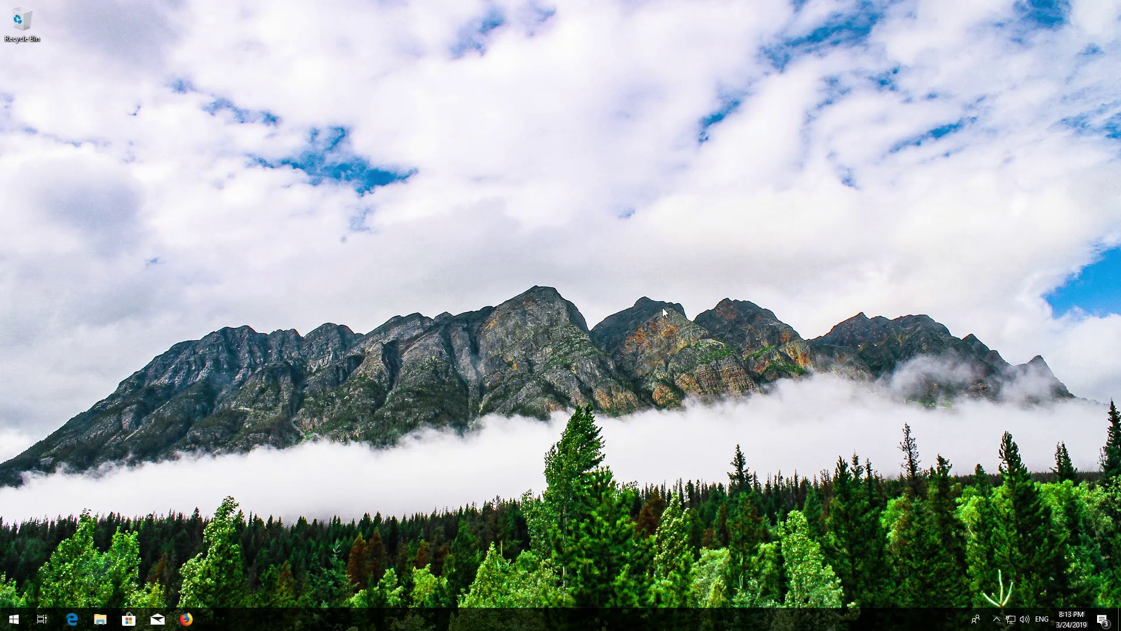
- Run wsreset from Windows Search to clear the Store cache and reopen the Store
key(super)
text(wsreset)
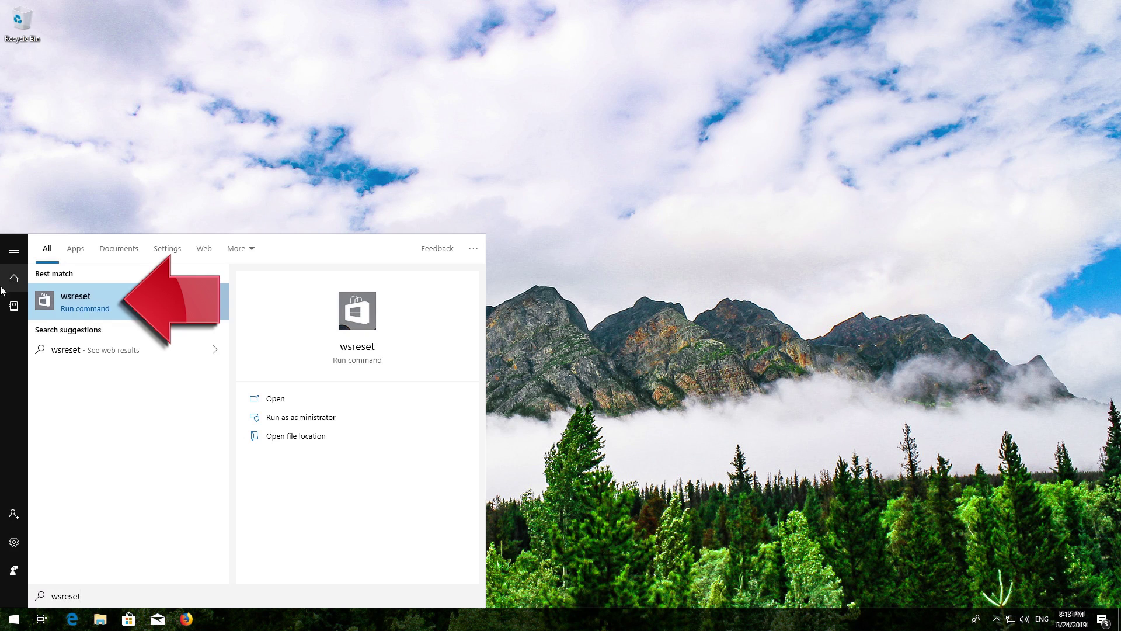
click(107, 300)
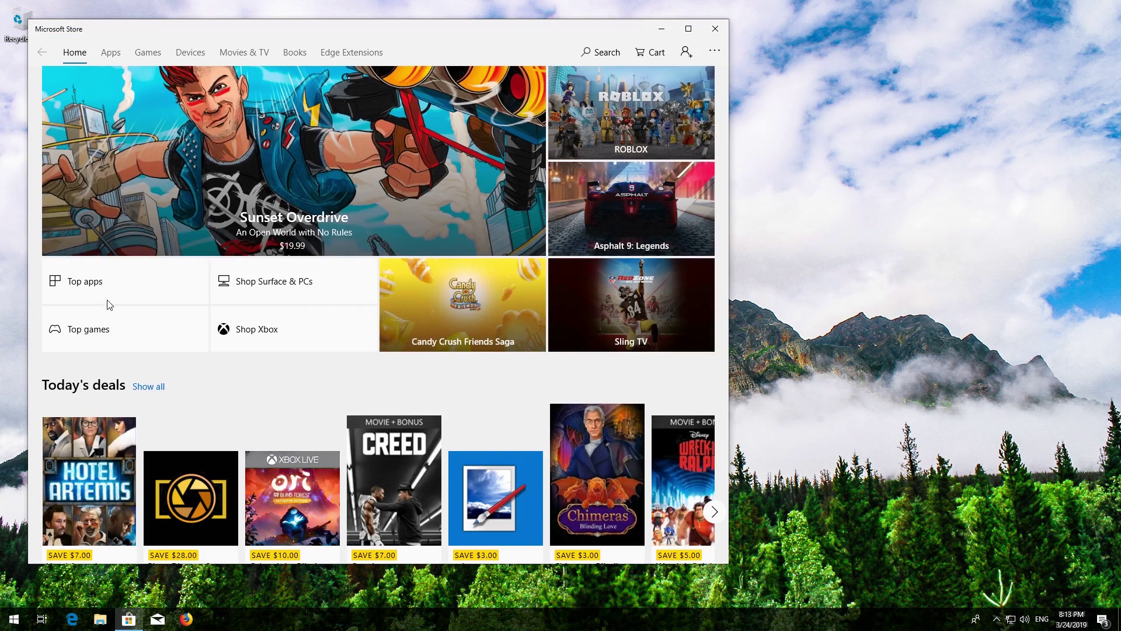
- Close the Microsoft Store window and restart the PC from the Start menu
click(718, 32)
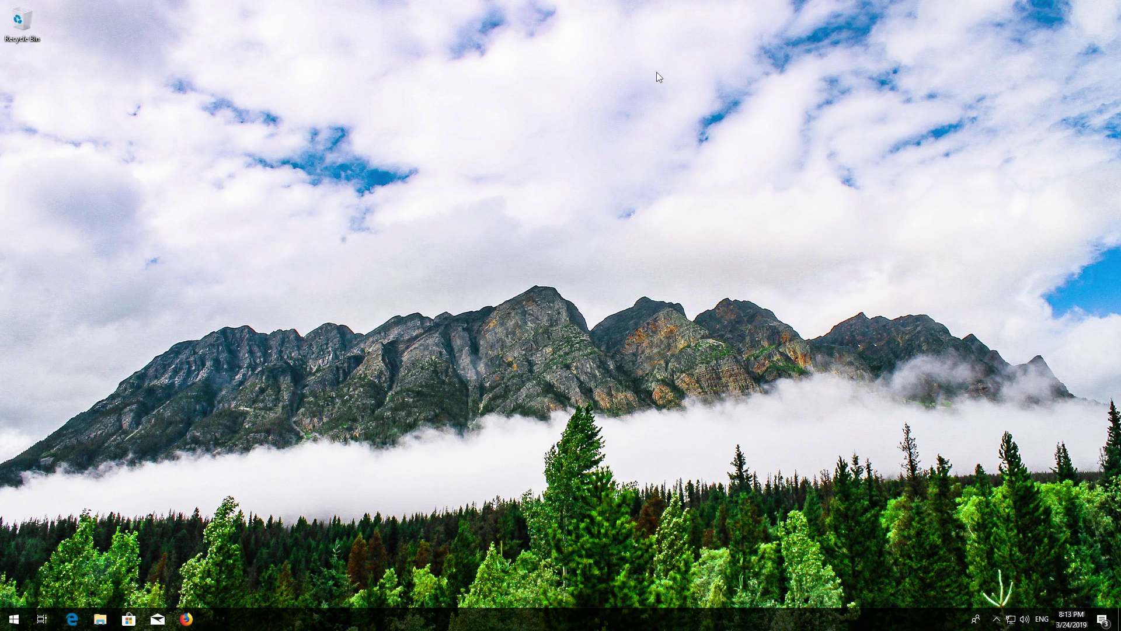
click(12, 619)
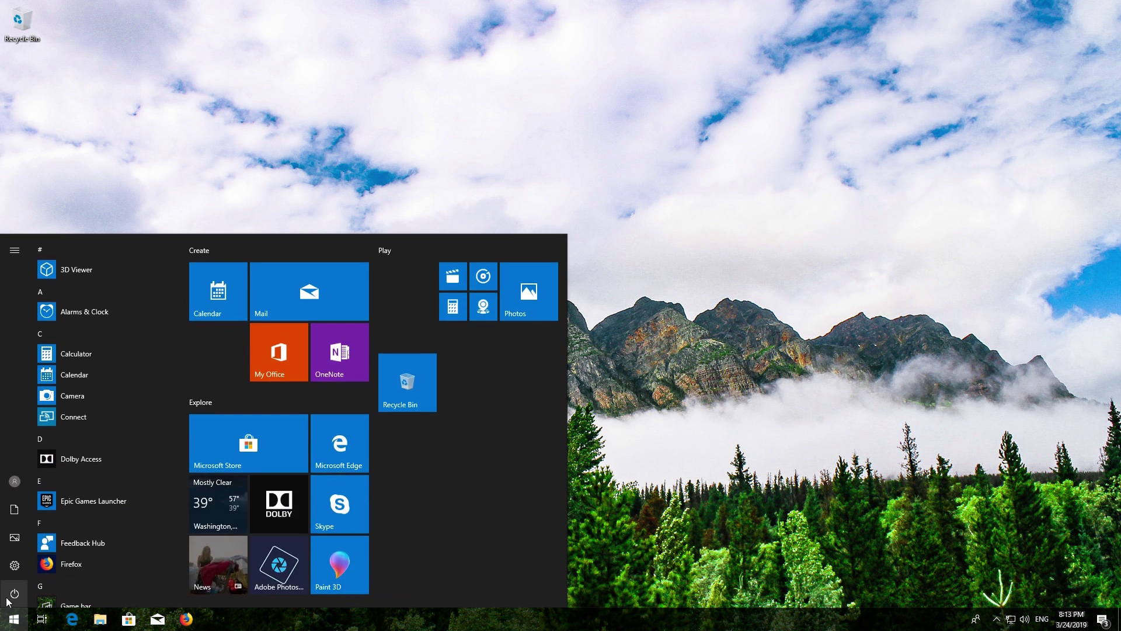
click(11, 597)
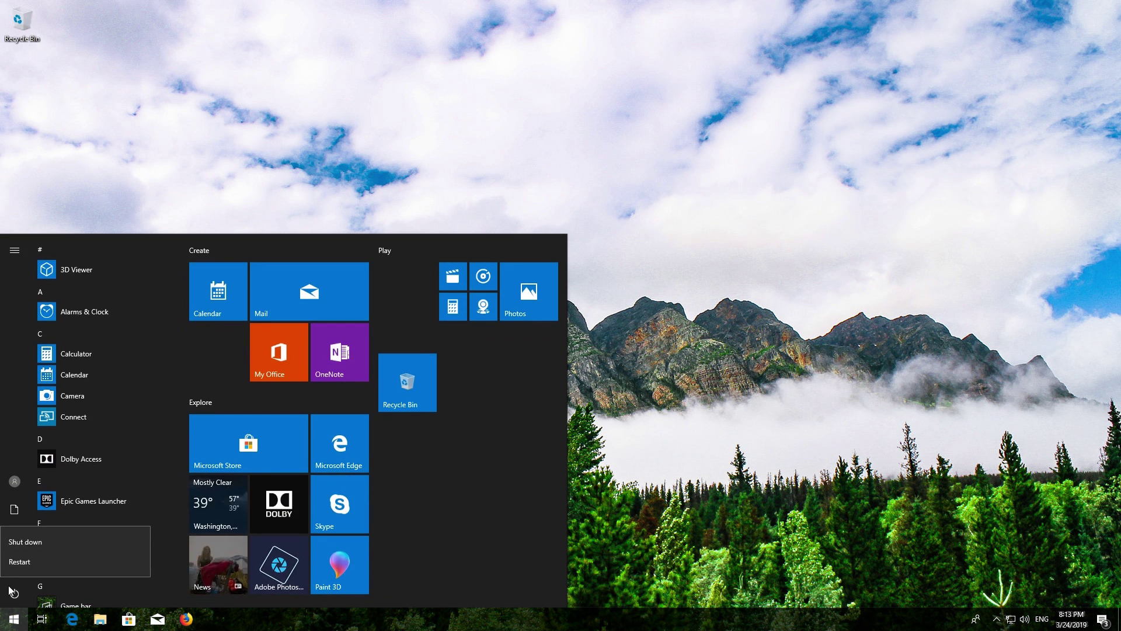
click(28, 561)
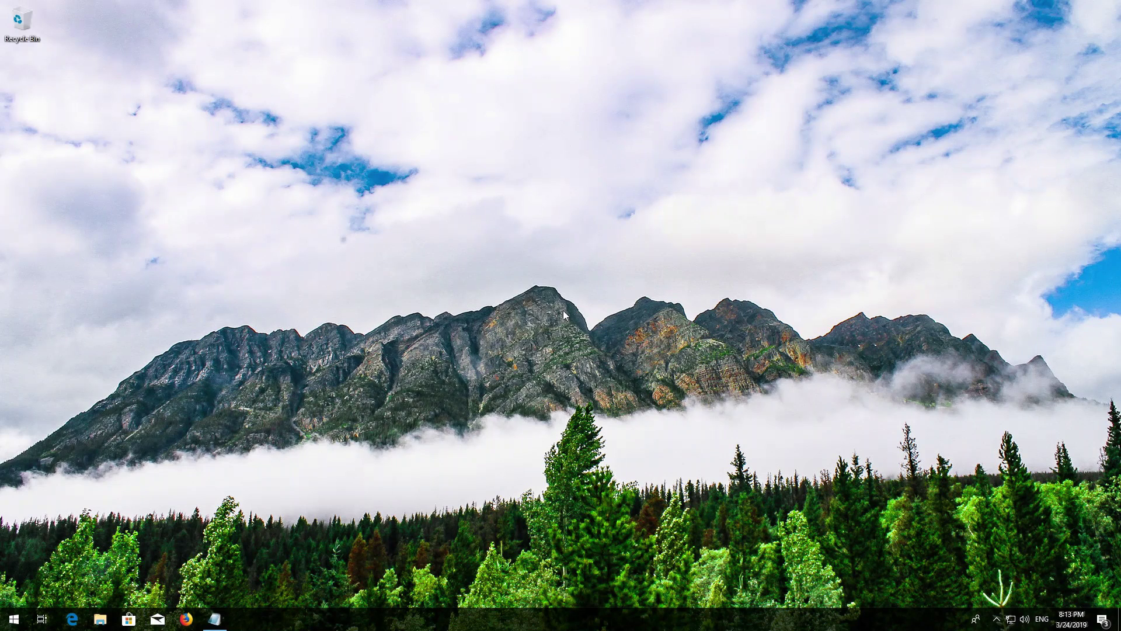
- Launch Windows PowerShell as administrator from Search, approving the UAC prompt
key(super)
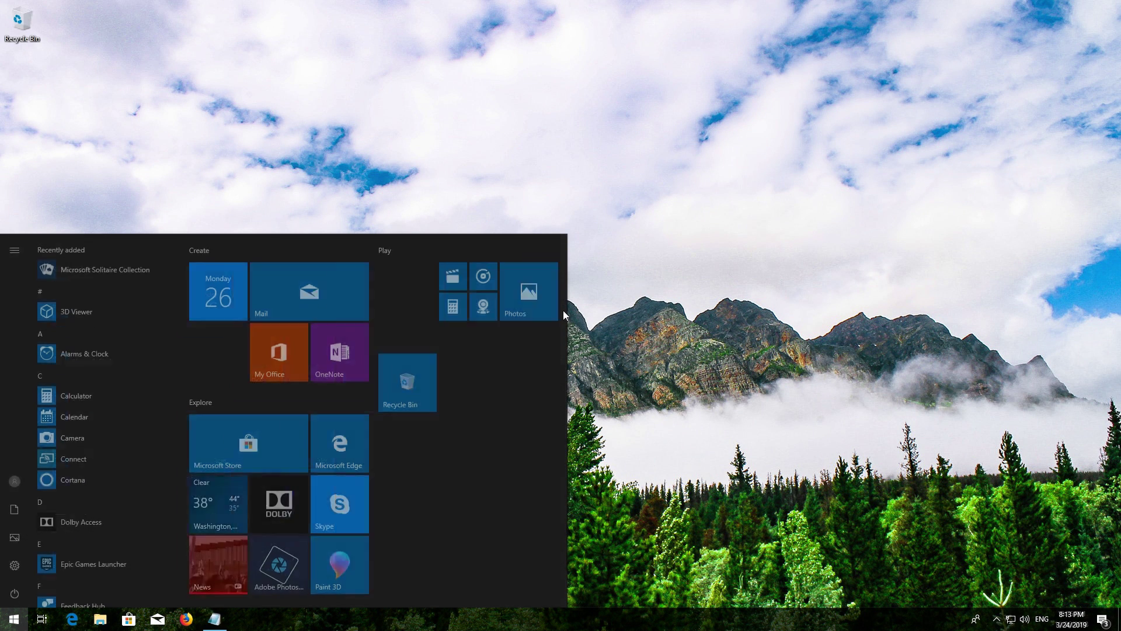
text(poweshell)
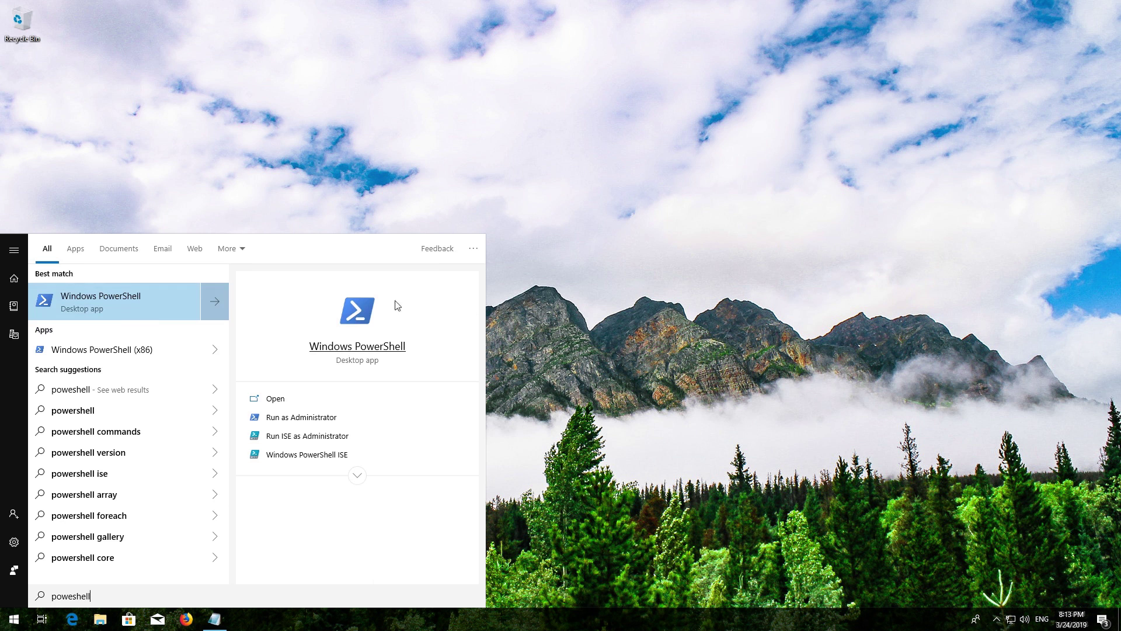
right_click(145, 296)
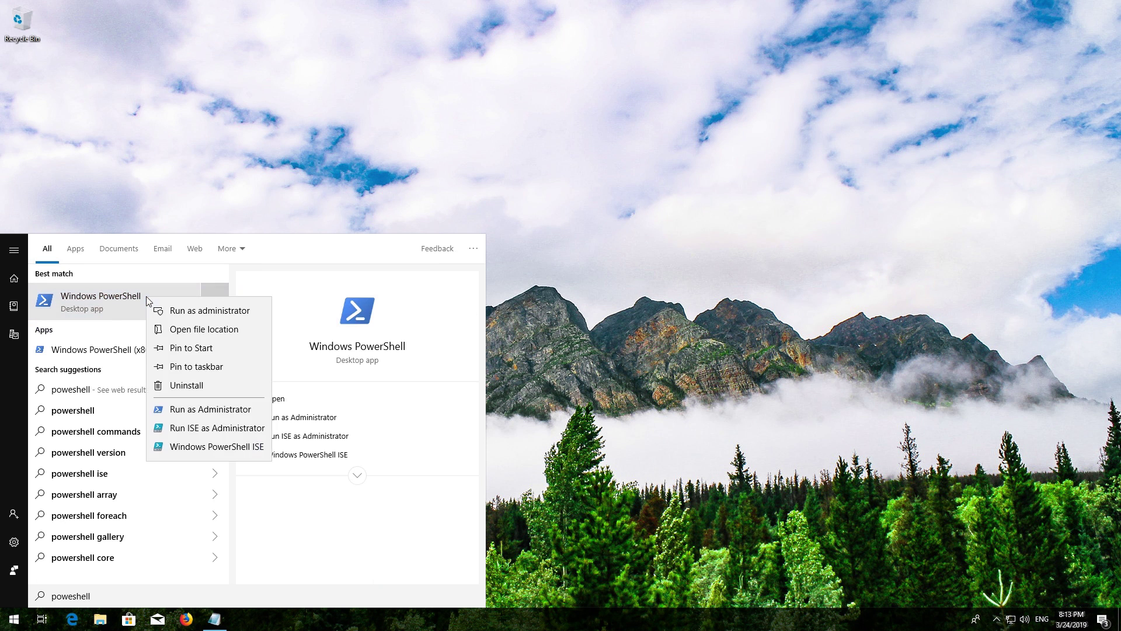
click(207, 311)
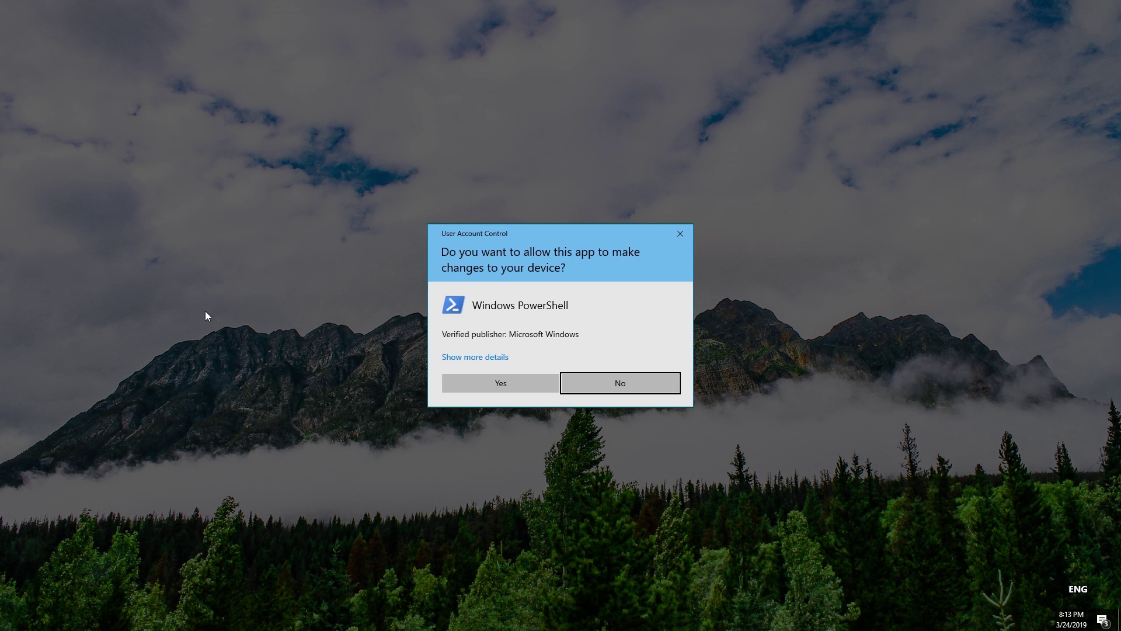
click(509, 377)
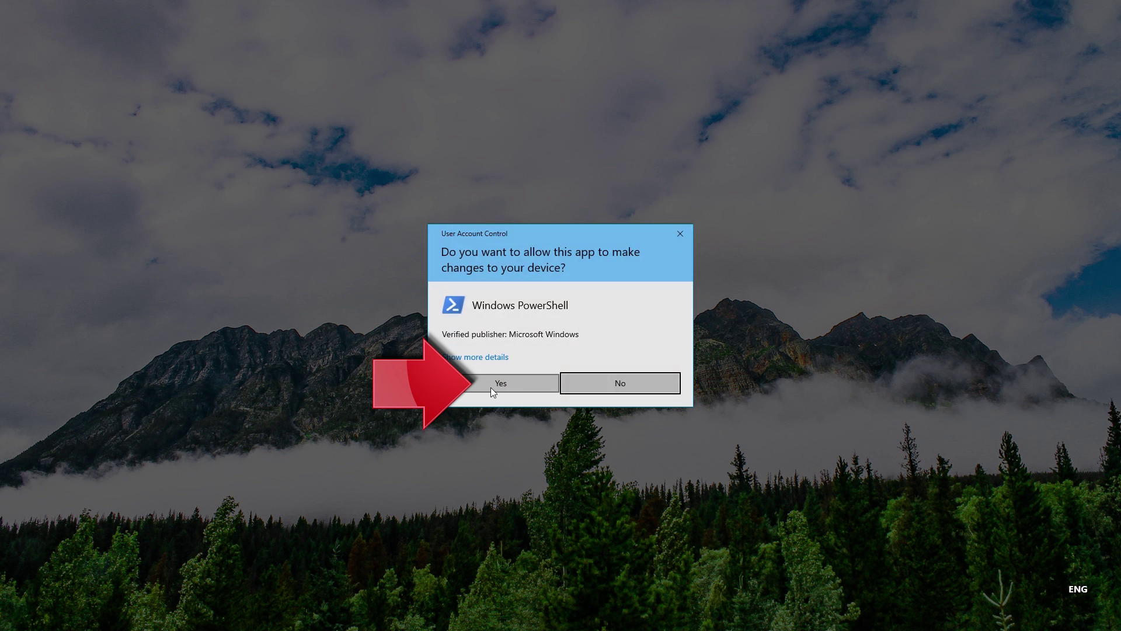
click(491, 387)
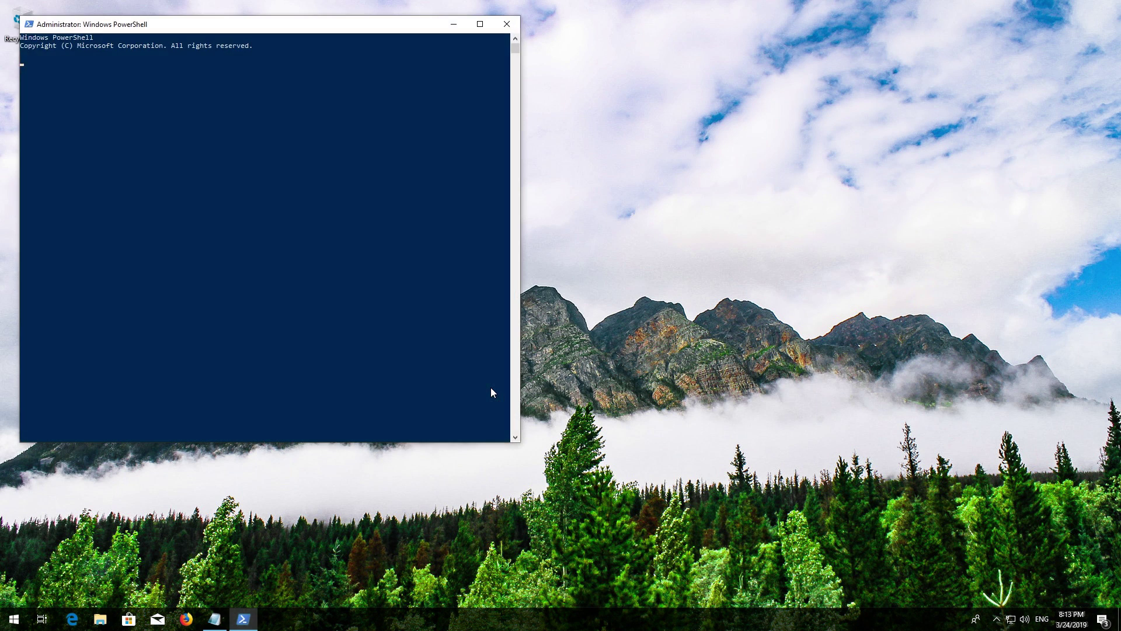
- Copy the Get-AppXPackage Store re-register command line from Notepad
drag(292, 32, 507, 55)
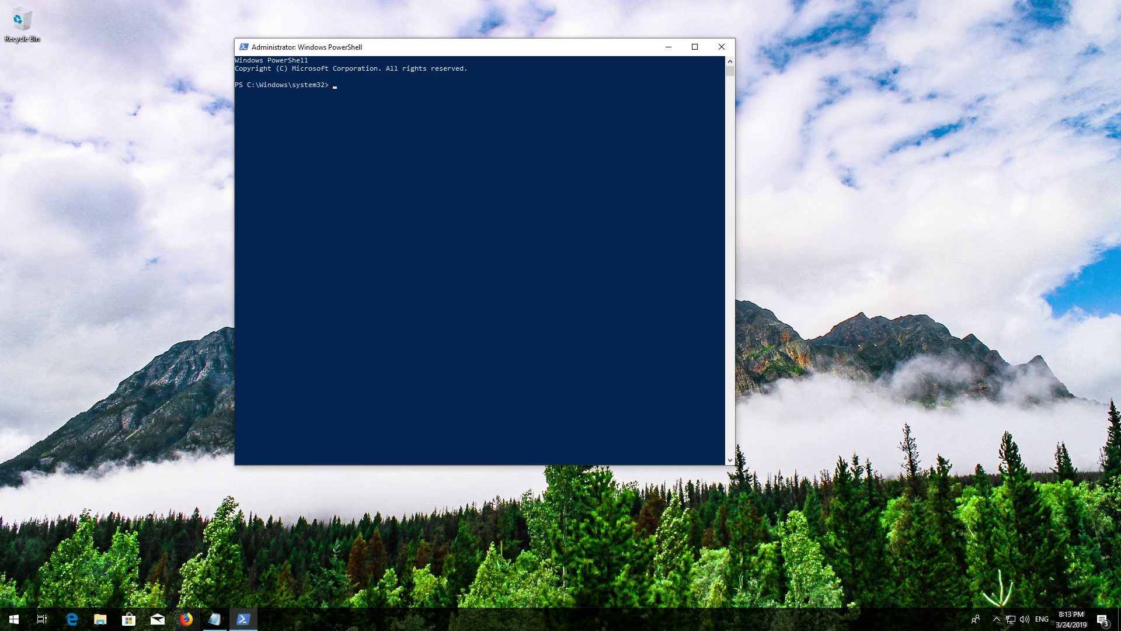
click(215, 619)
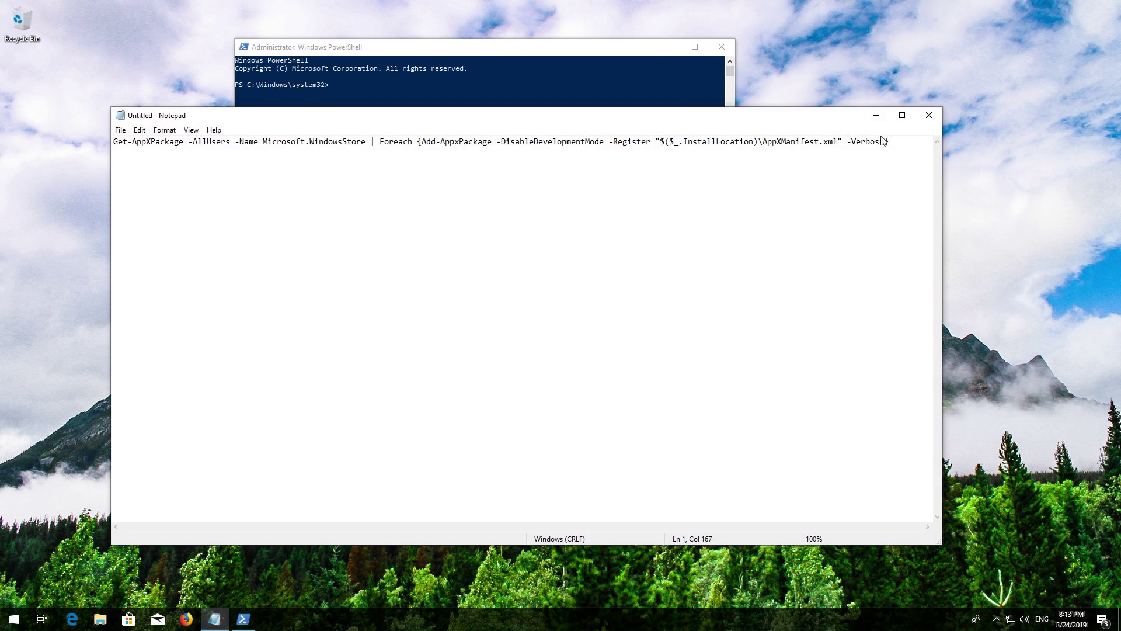
drag(890, 142, 75, 137)
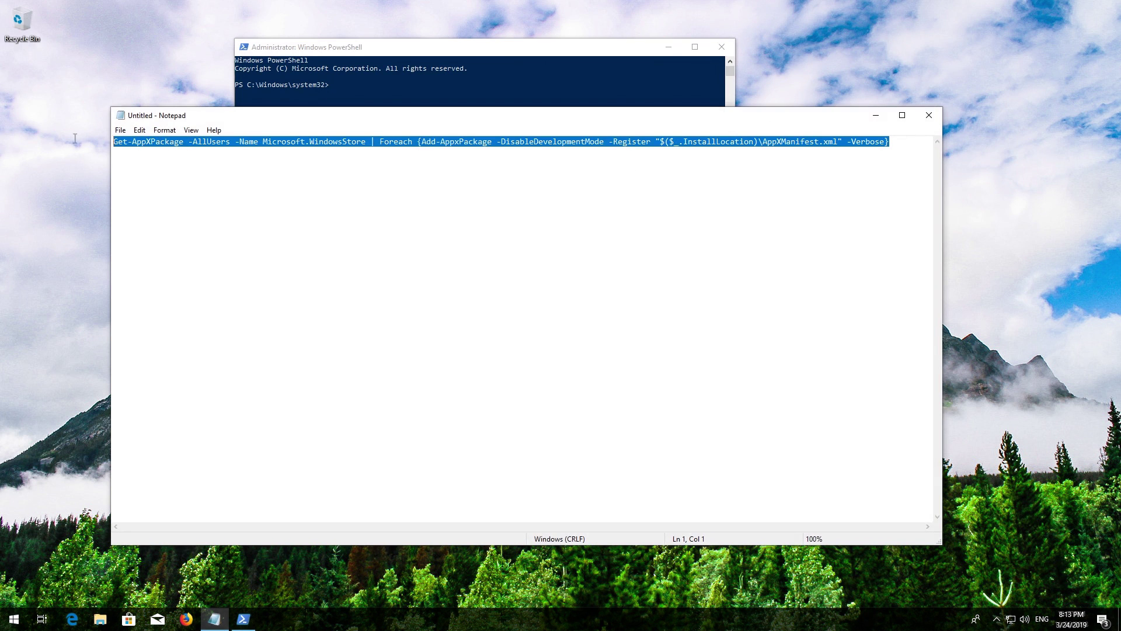
right_click(121, 139)
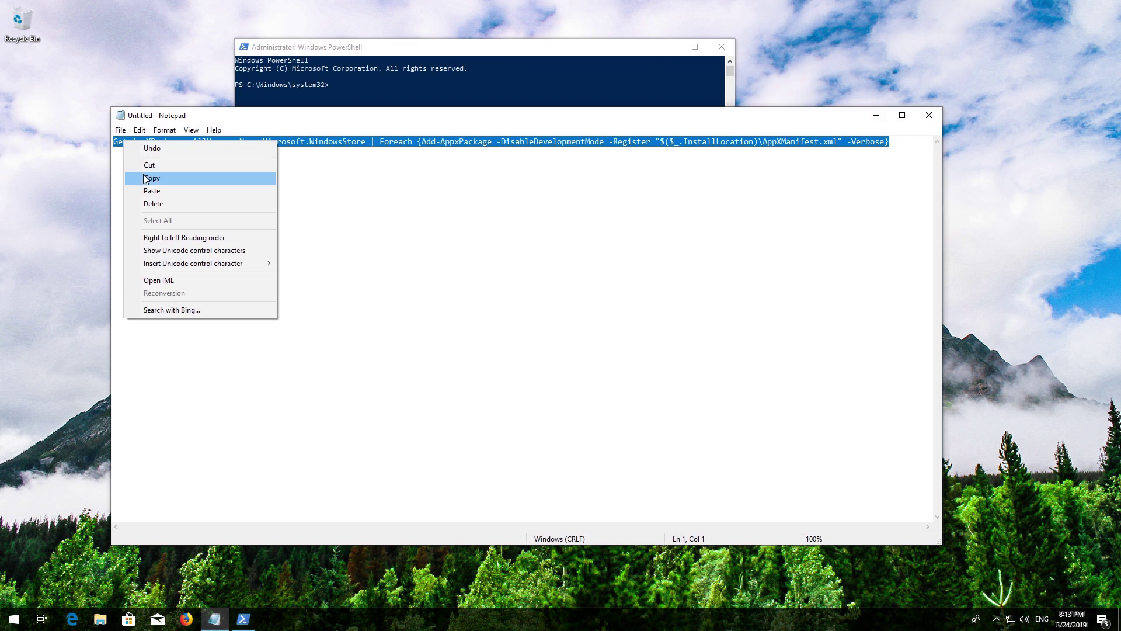
click(146, 179)
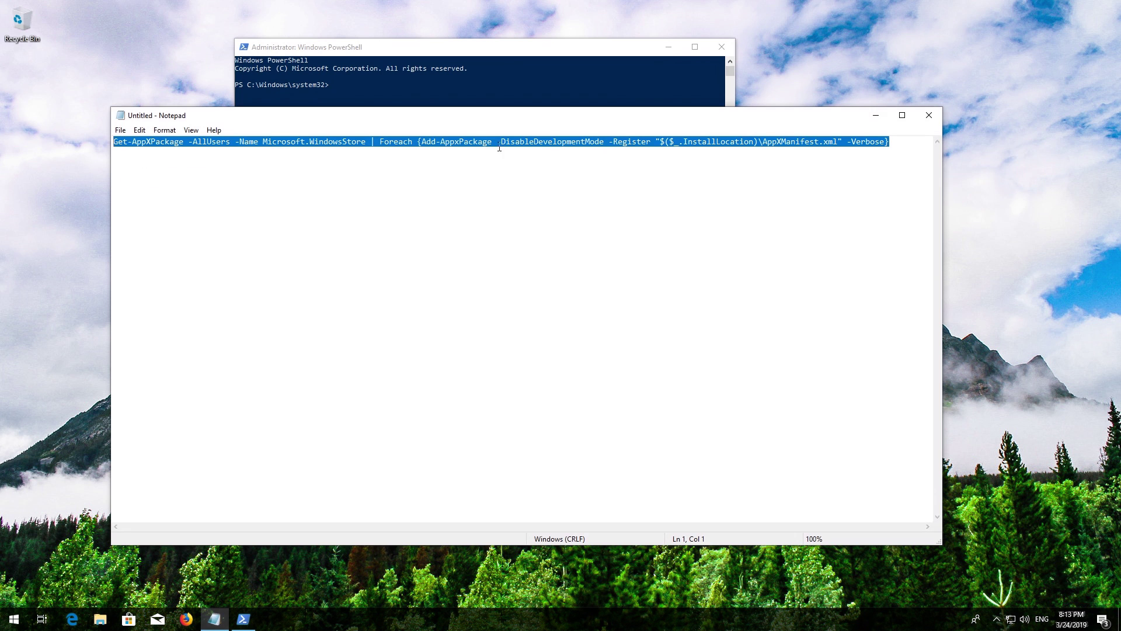
- Paste and run the re-register command in PowerShell, then close it with exit
click(875, 116)
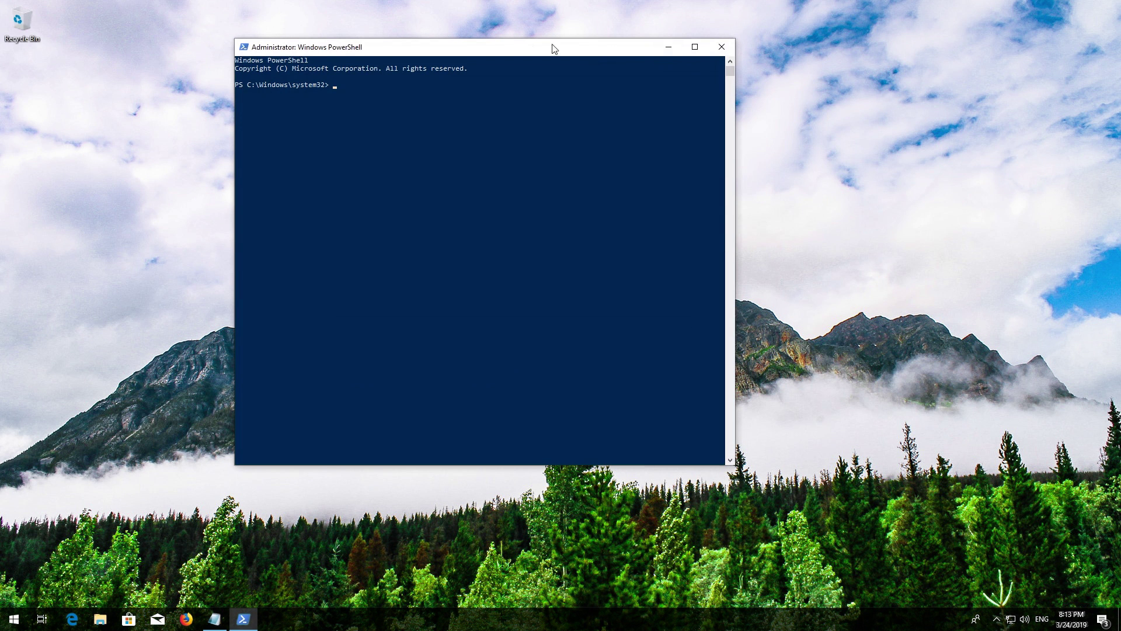
right_click(510, 47)
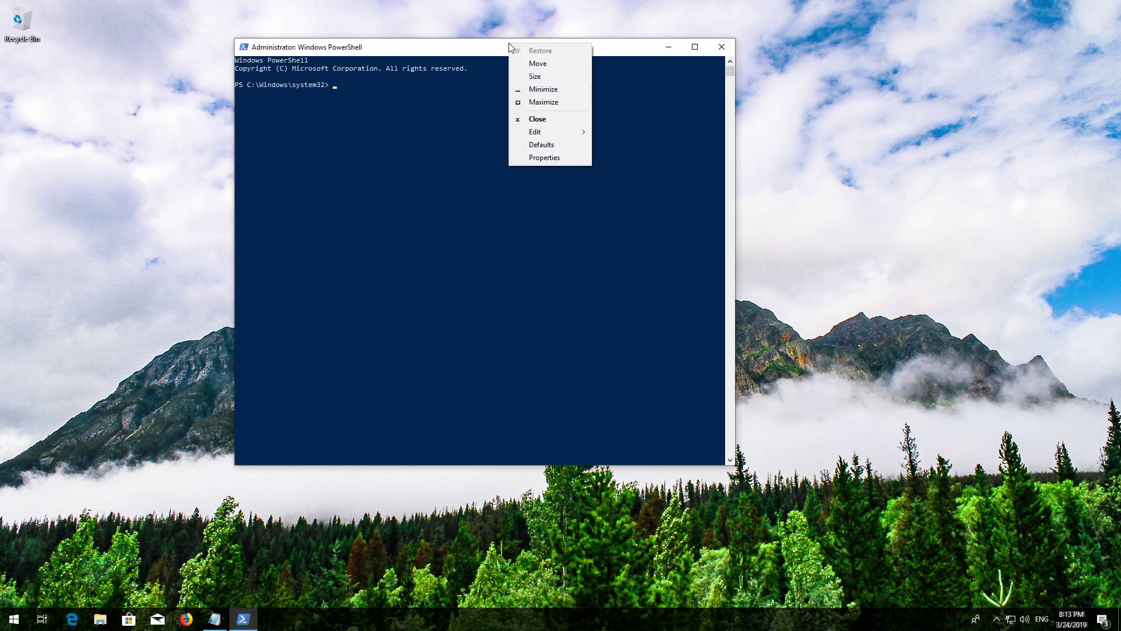
mouse_move(537, 133)
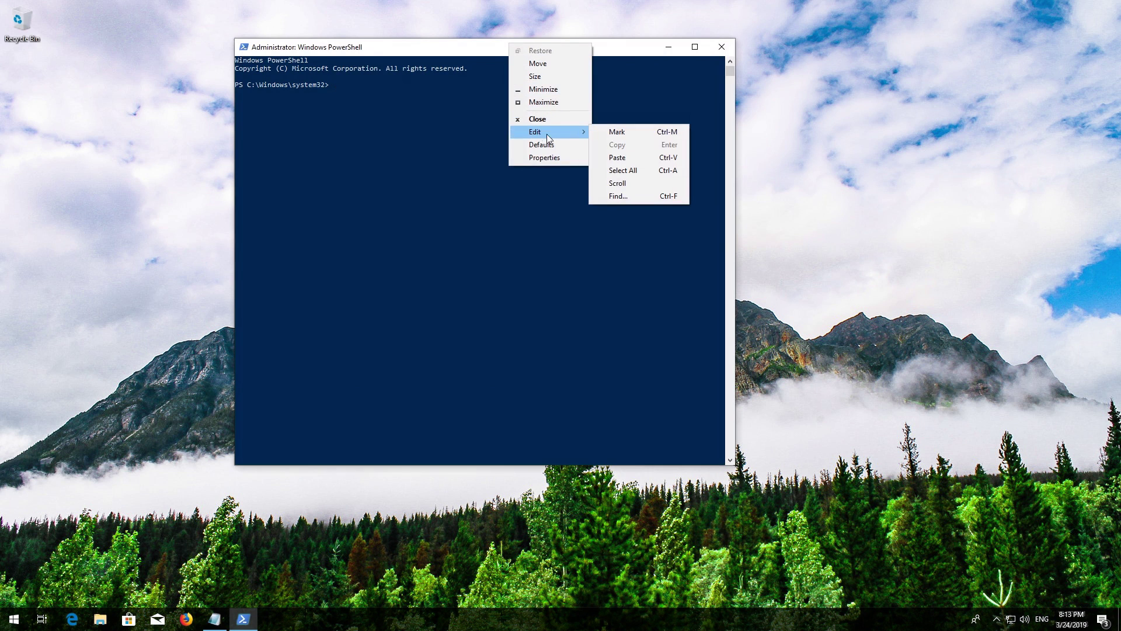
click(636, 157)
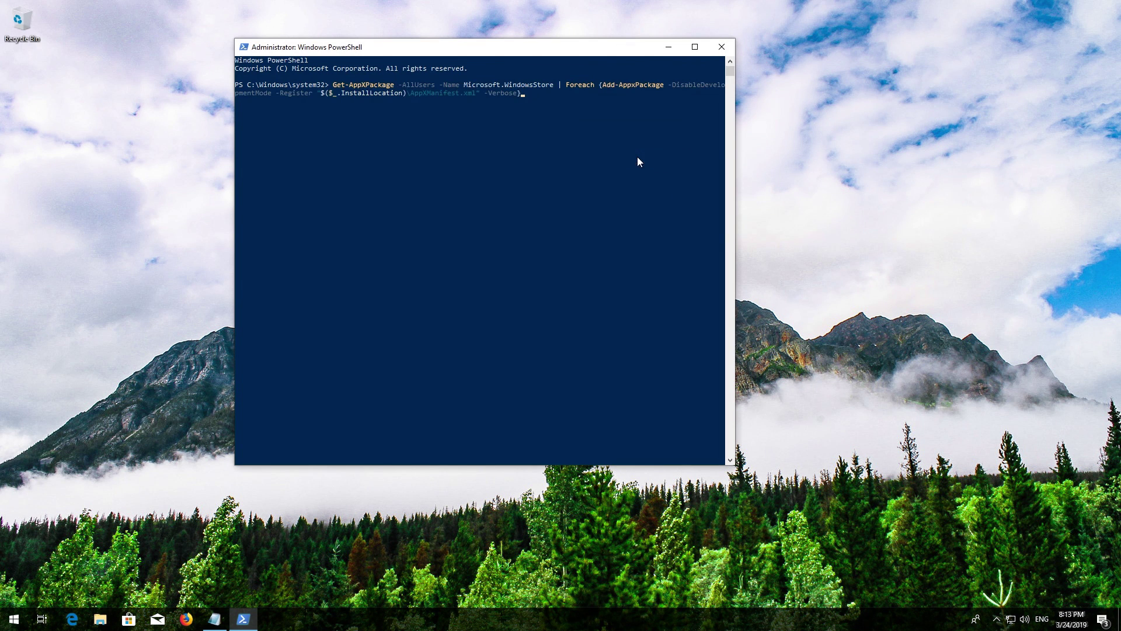
key(Return)
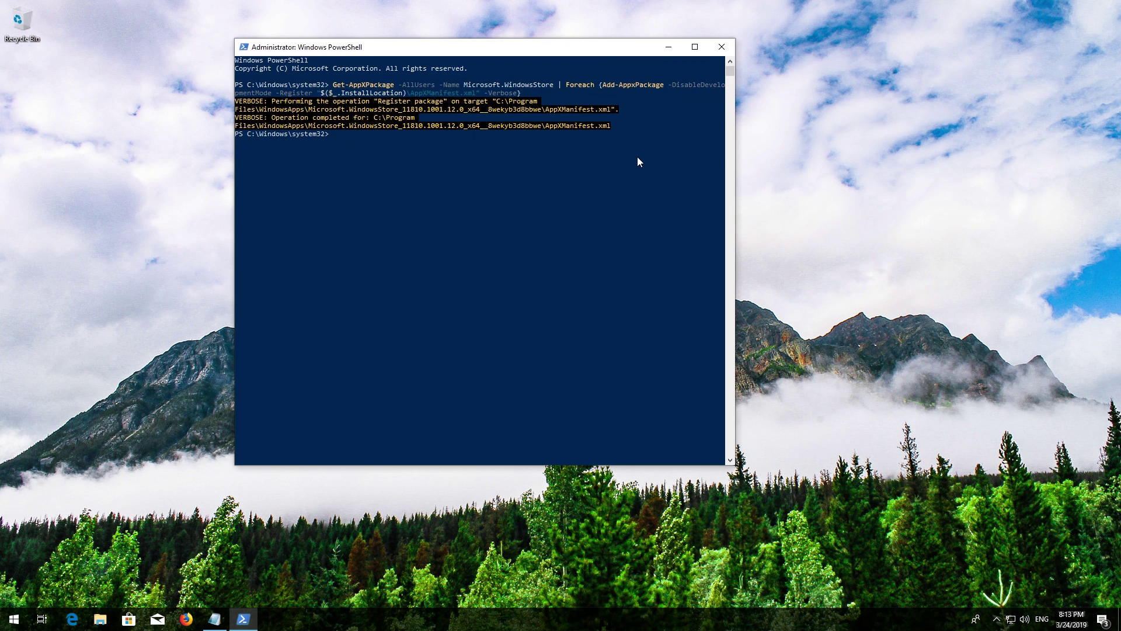
text(exit)
key(Return)
- Restart the PC, then launch Microsoft Store from the Start menu to test it
key(super)
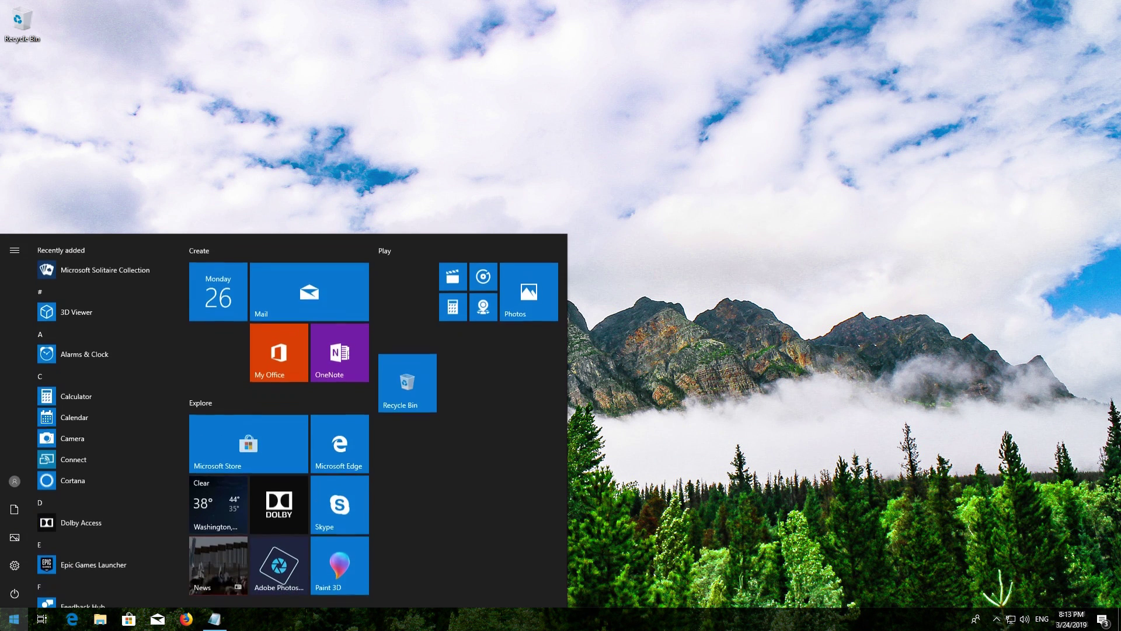
click(7, 601)
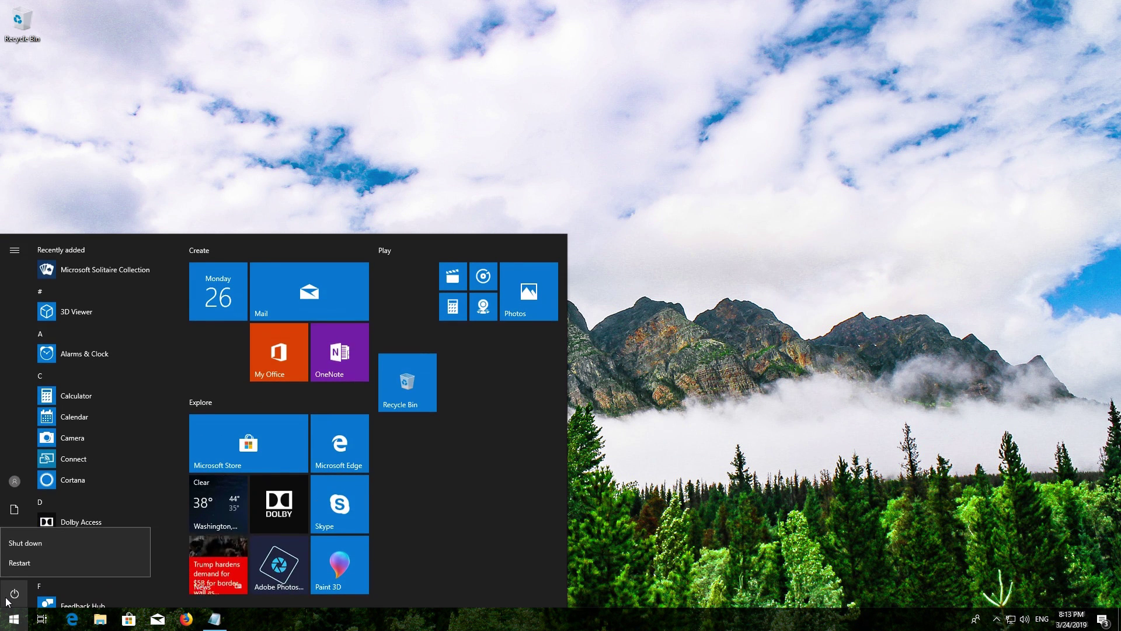
click(27, 564)
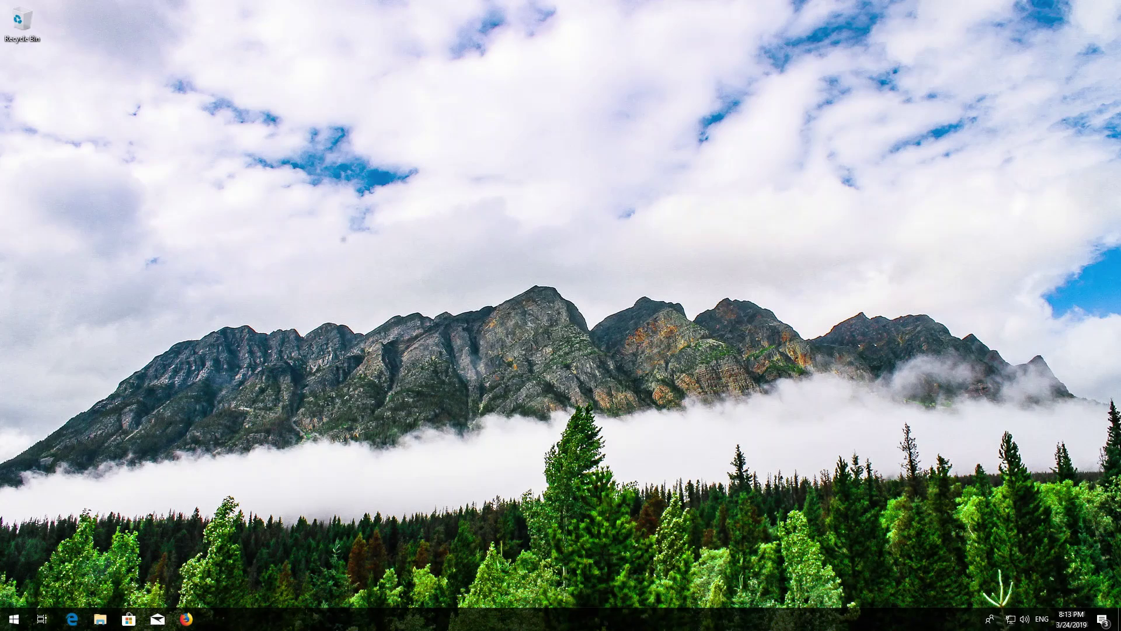
click(14, 619)
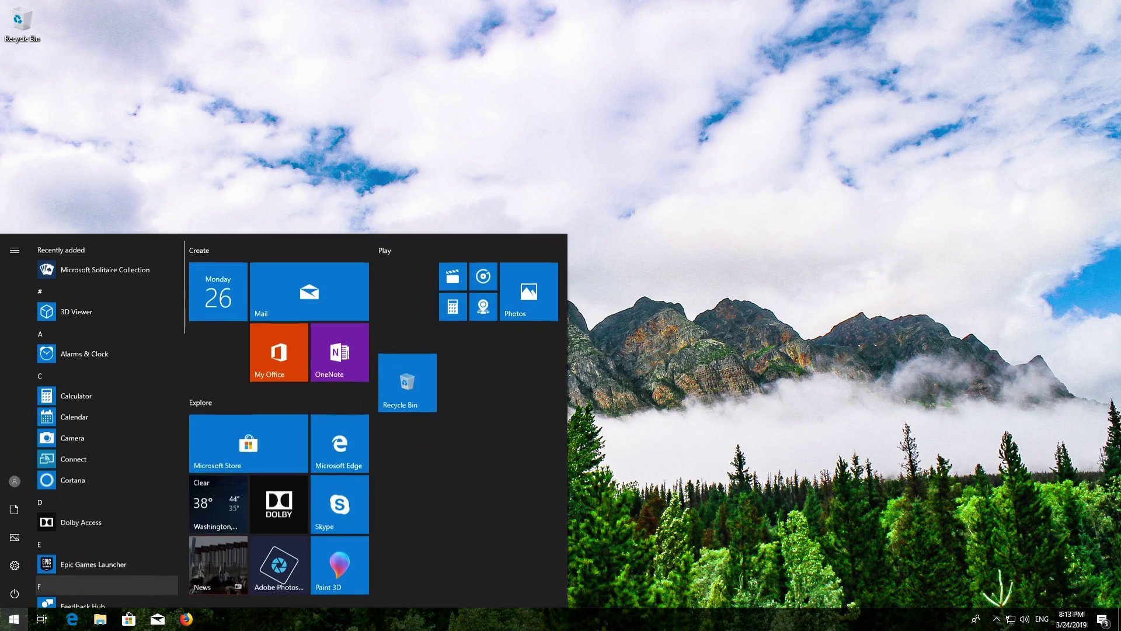
click(206, 463)
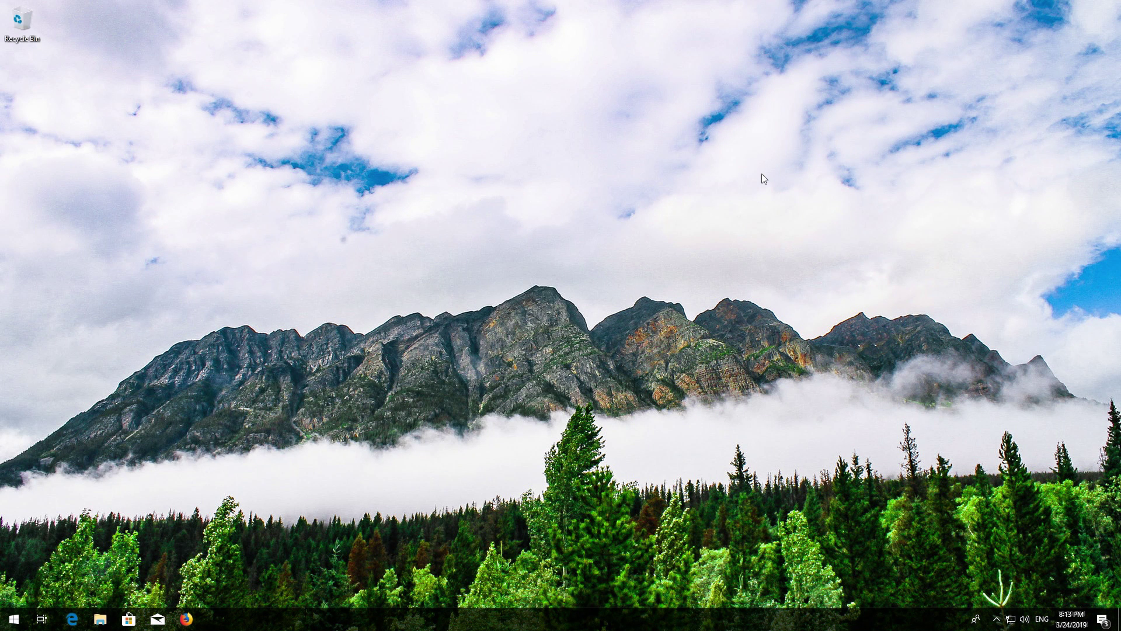
- Open Windows Settings from the Start menu's gear icon
key(super)
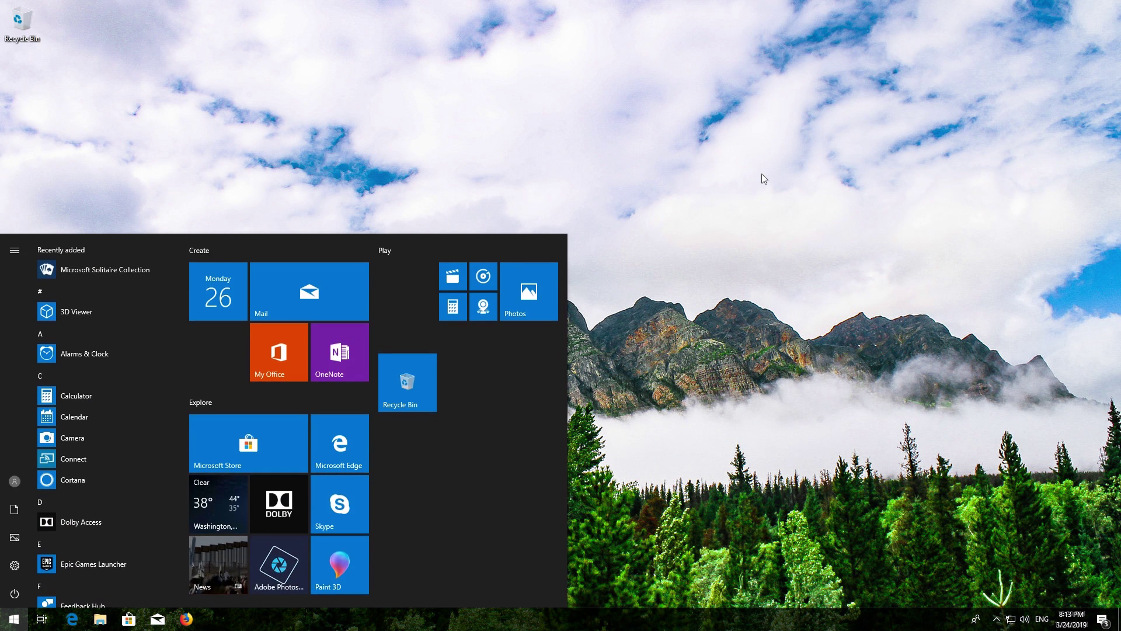
click(15, 565)
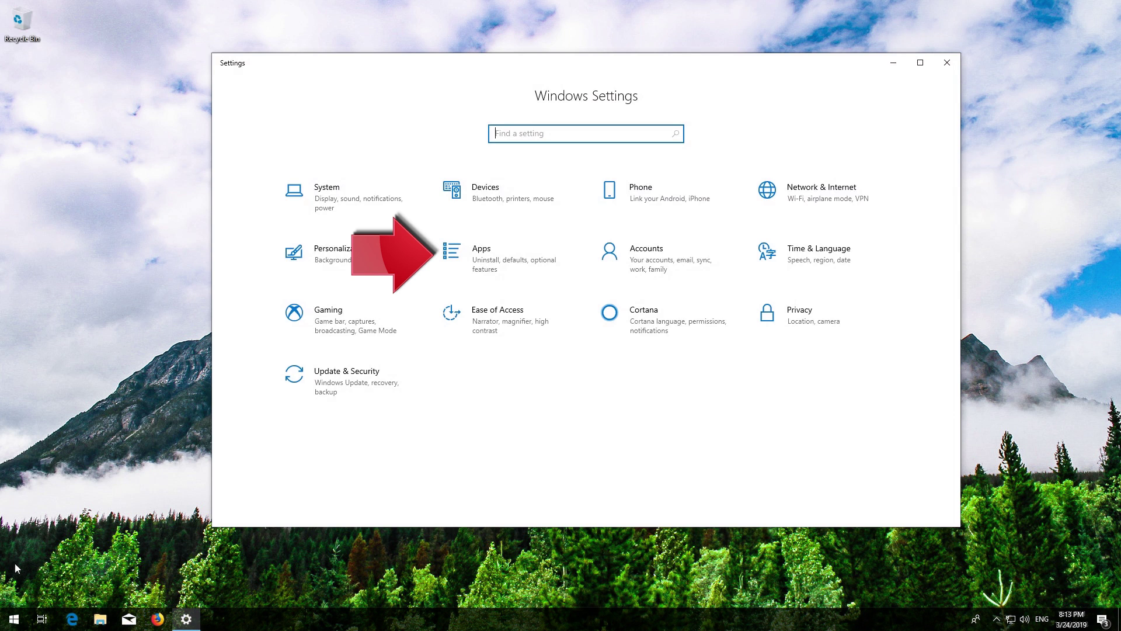
- Go to Apps & features and expand the Microsoft Store entry in the app list
click(506, 260)
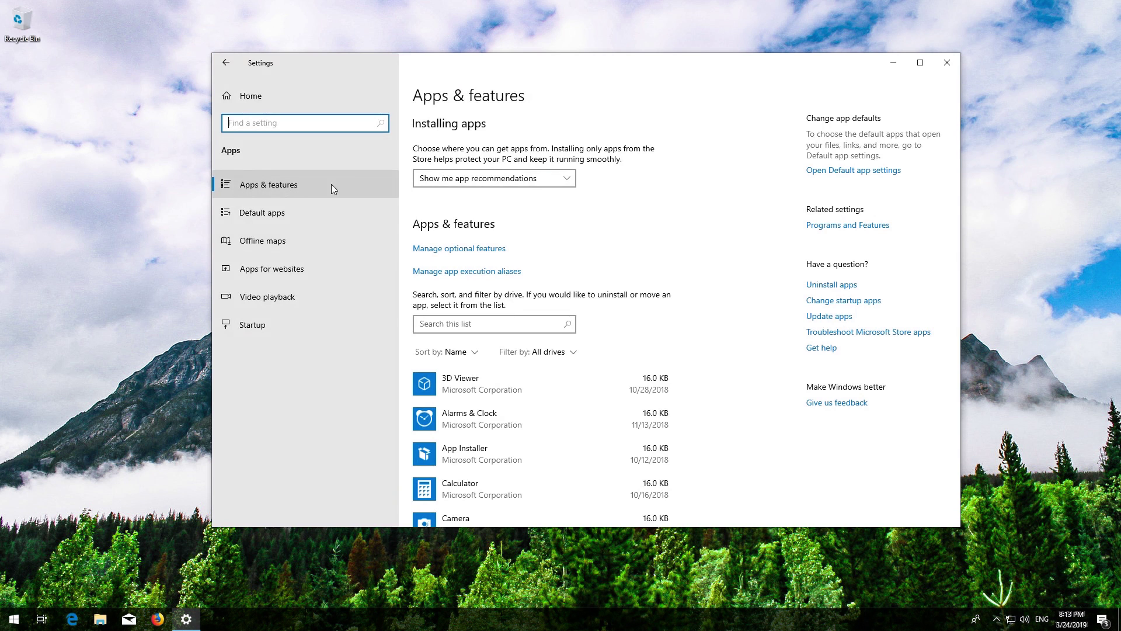
click(304, 186)
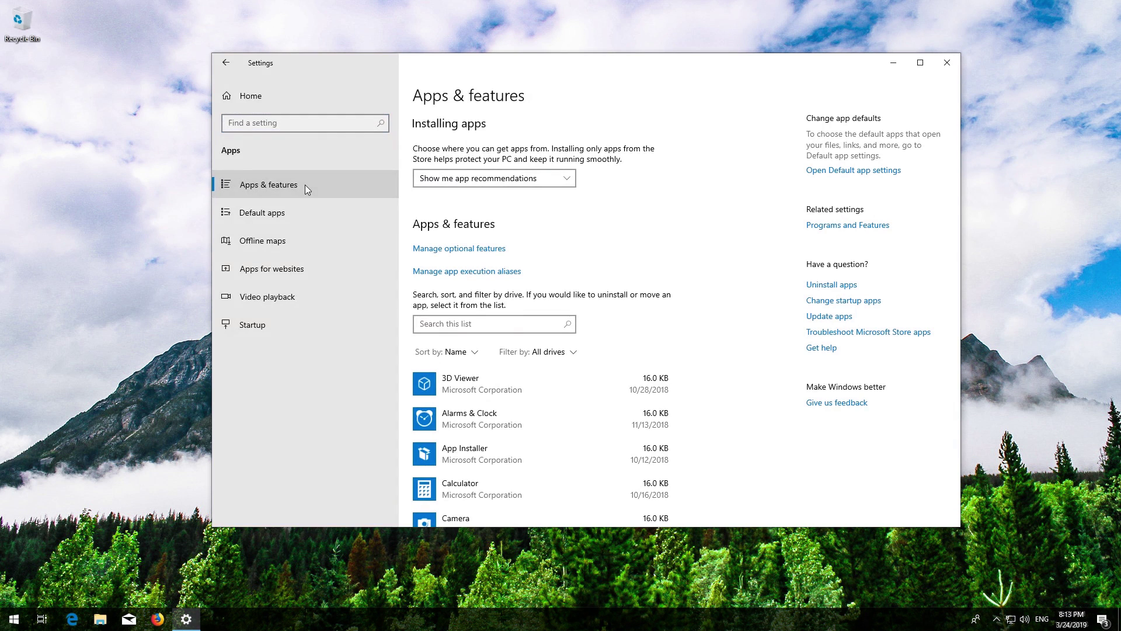
scroll(464, 264, down, 10)
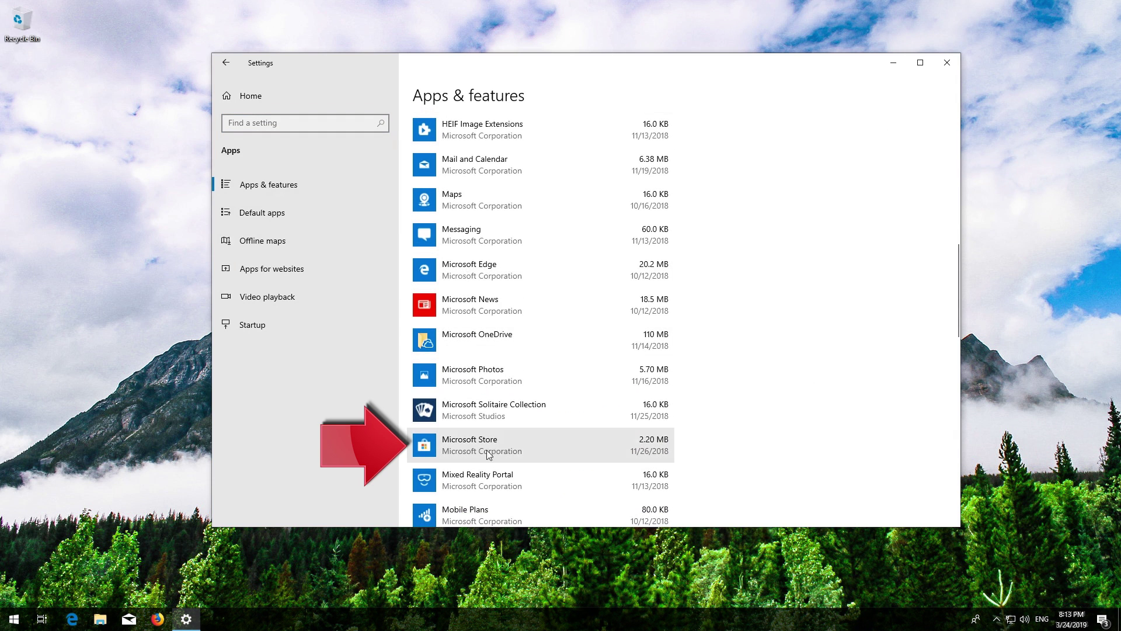
click(551, 442)
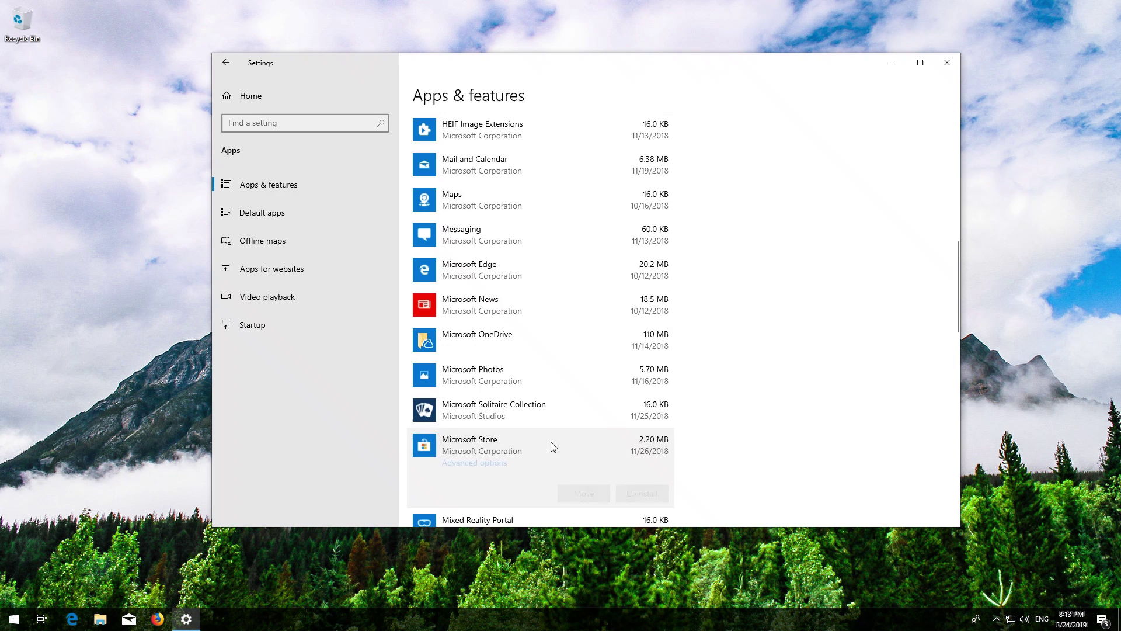
- Reset Microsoft Store from its Advanced options, confirm deleting its data, then close Settings
click(472, 464)
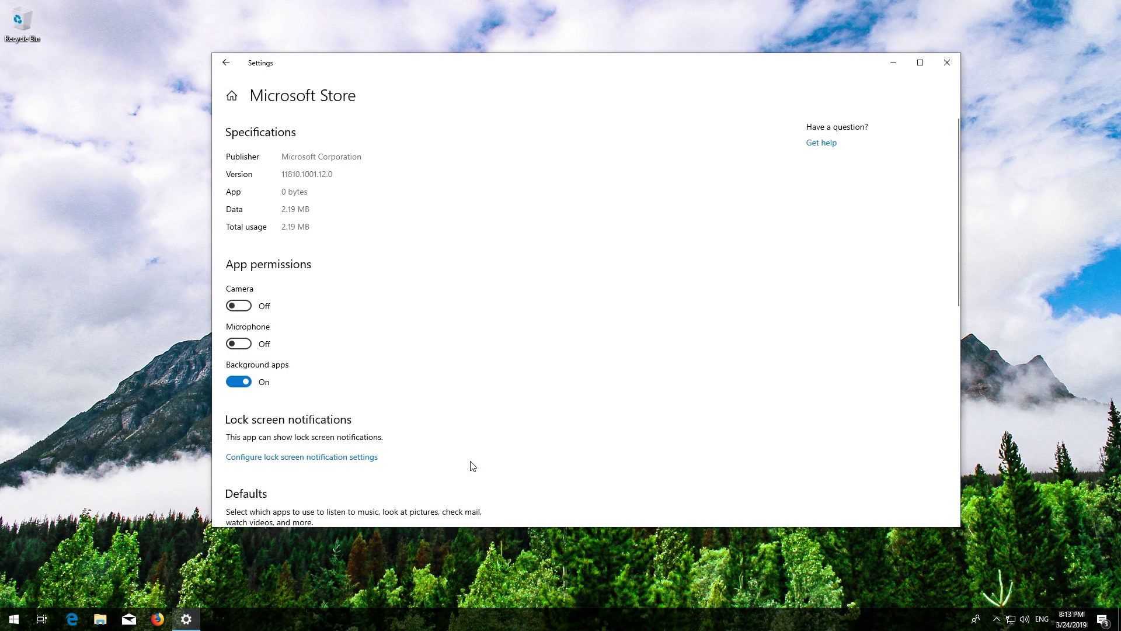
scroll(468, 439, down, 5)
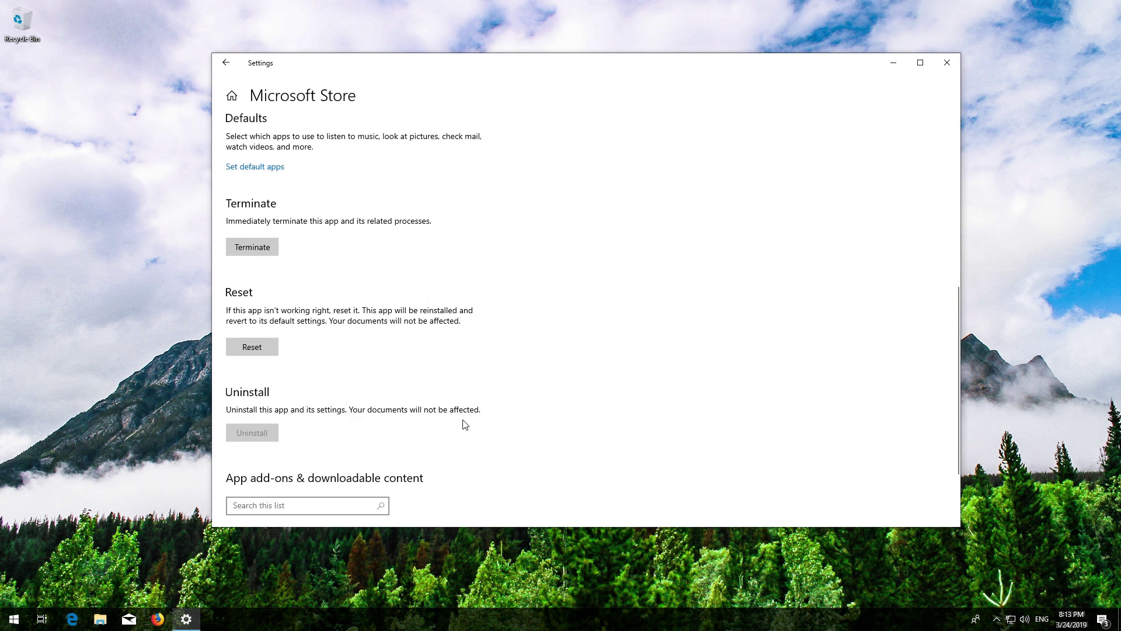
scroll(461, 422, down, 2)
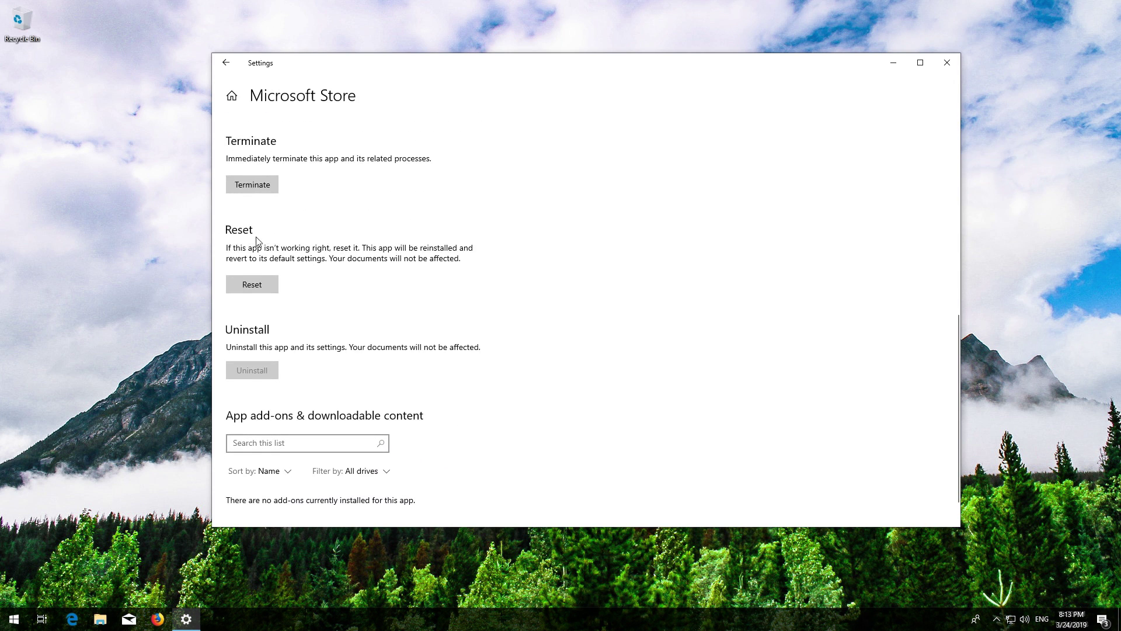
click(244, 283)
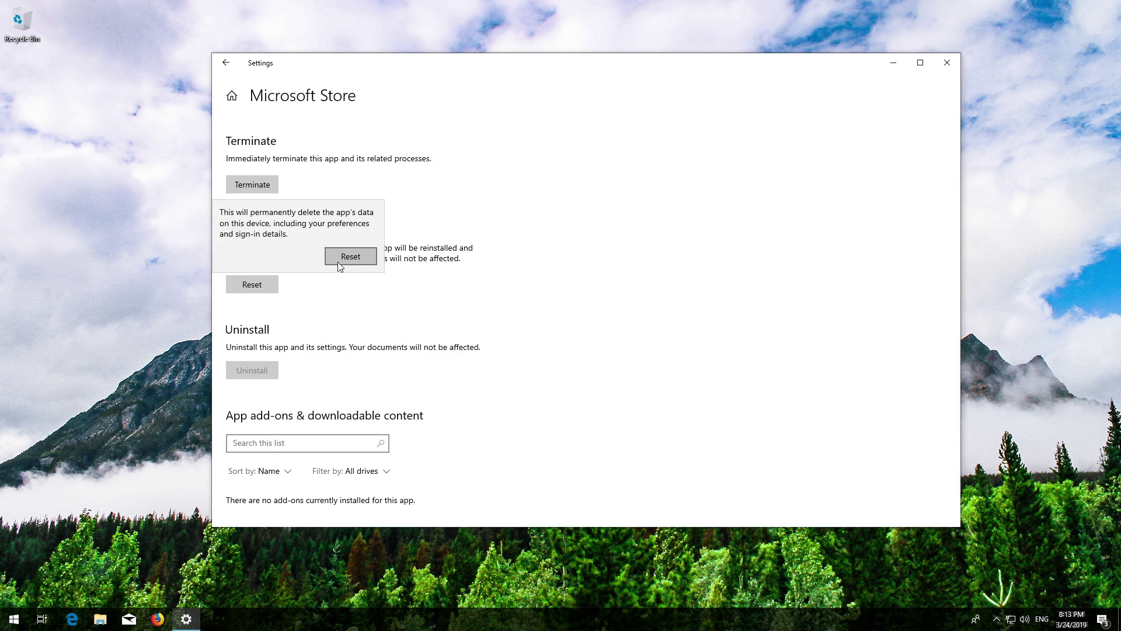
click(351, 257)
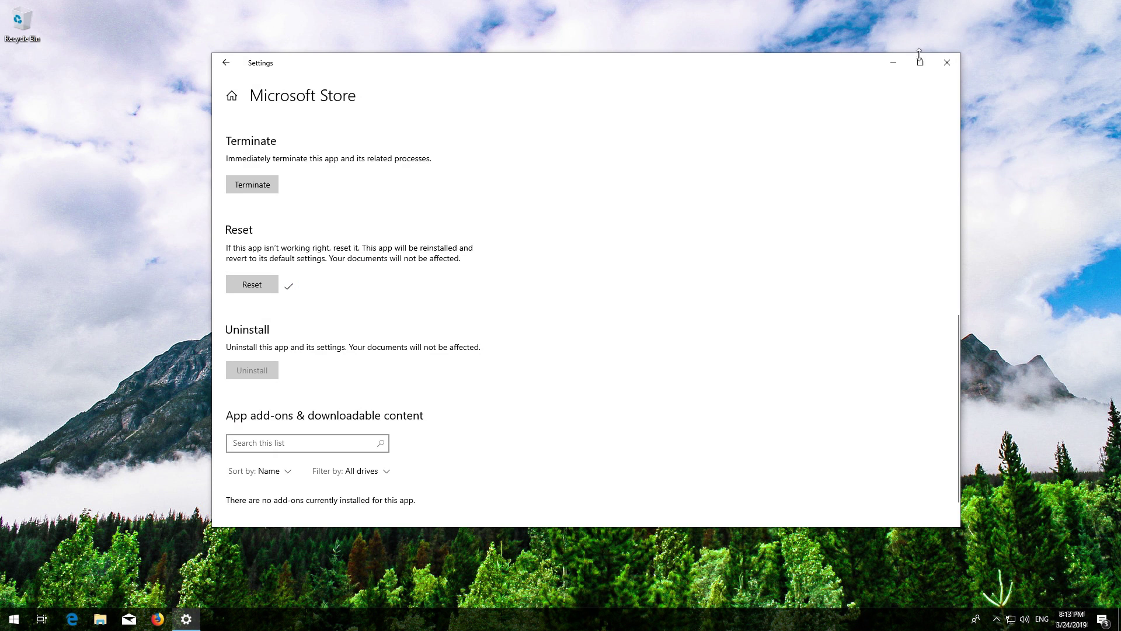
click(946, 63)
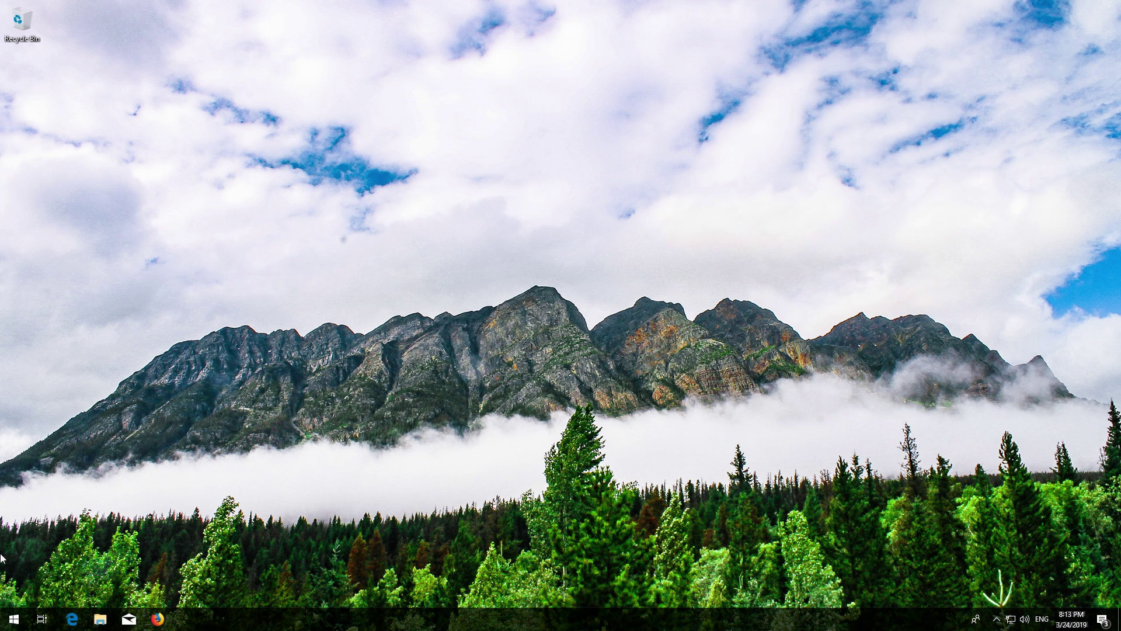
click(14, 619)
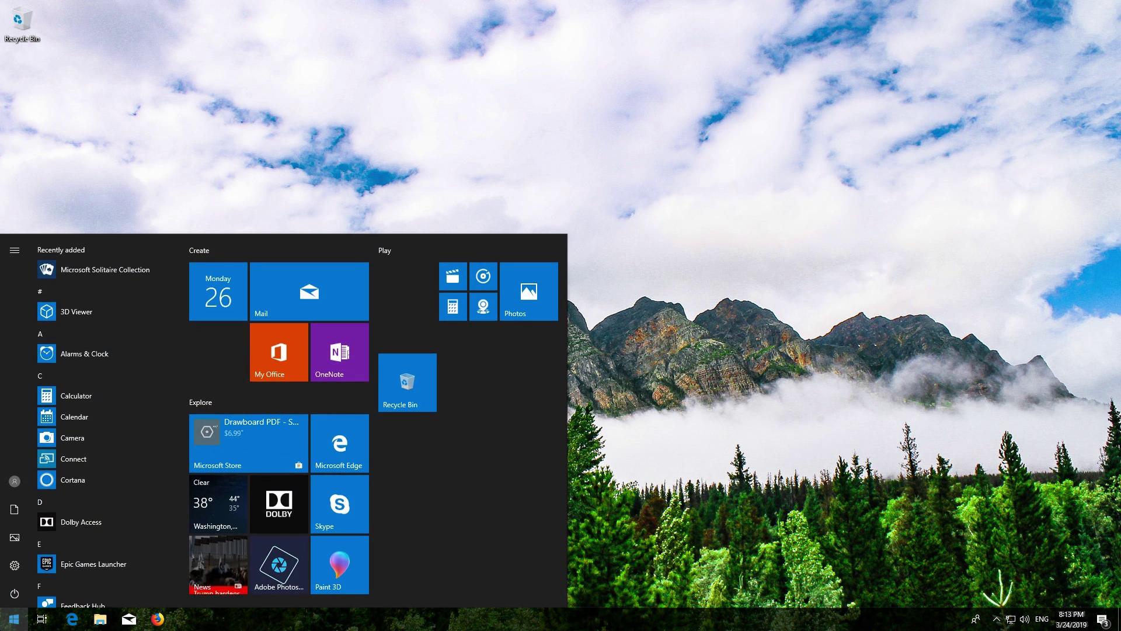
click(250, 430)
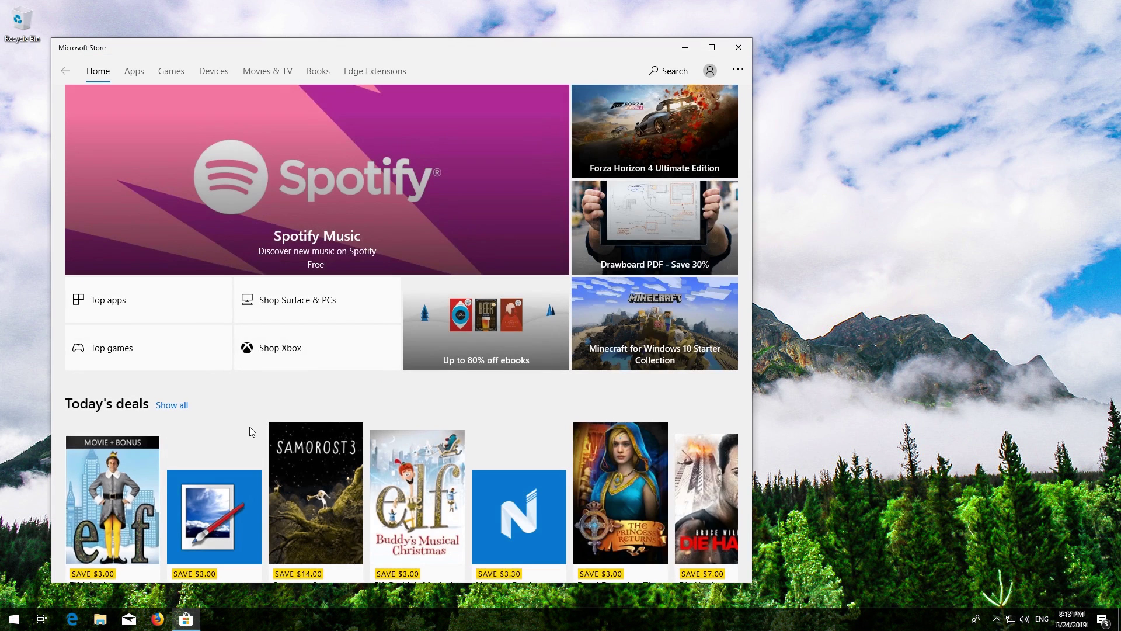
click(738, 48)
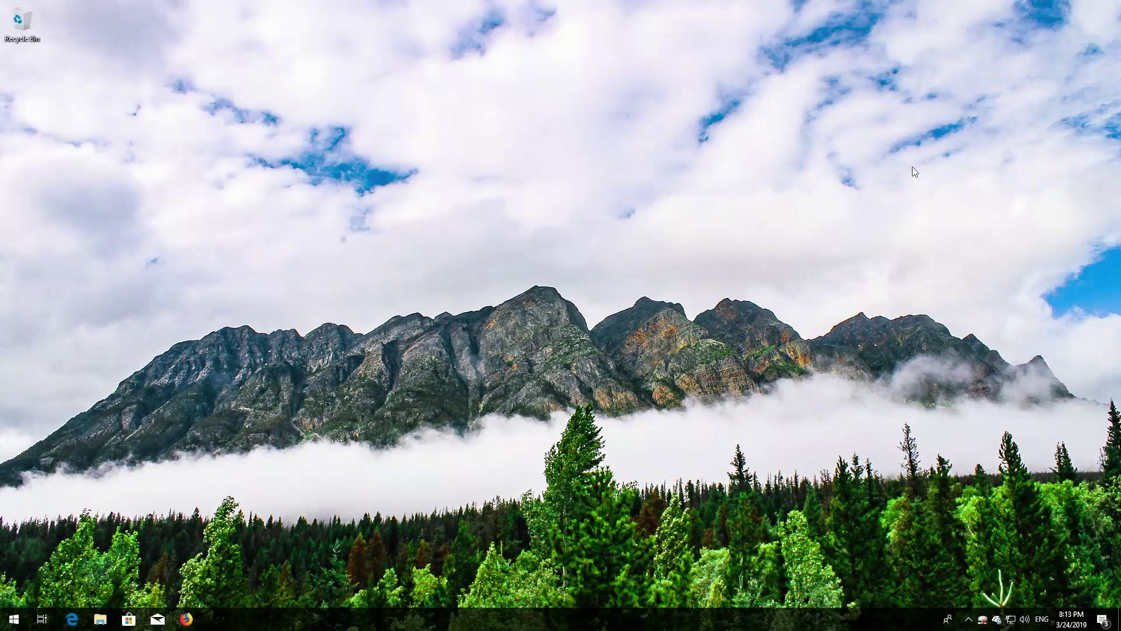
- Launch Command Prompt as administrator via Search, approving the UAC prompt
key(super)
text(cmd)
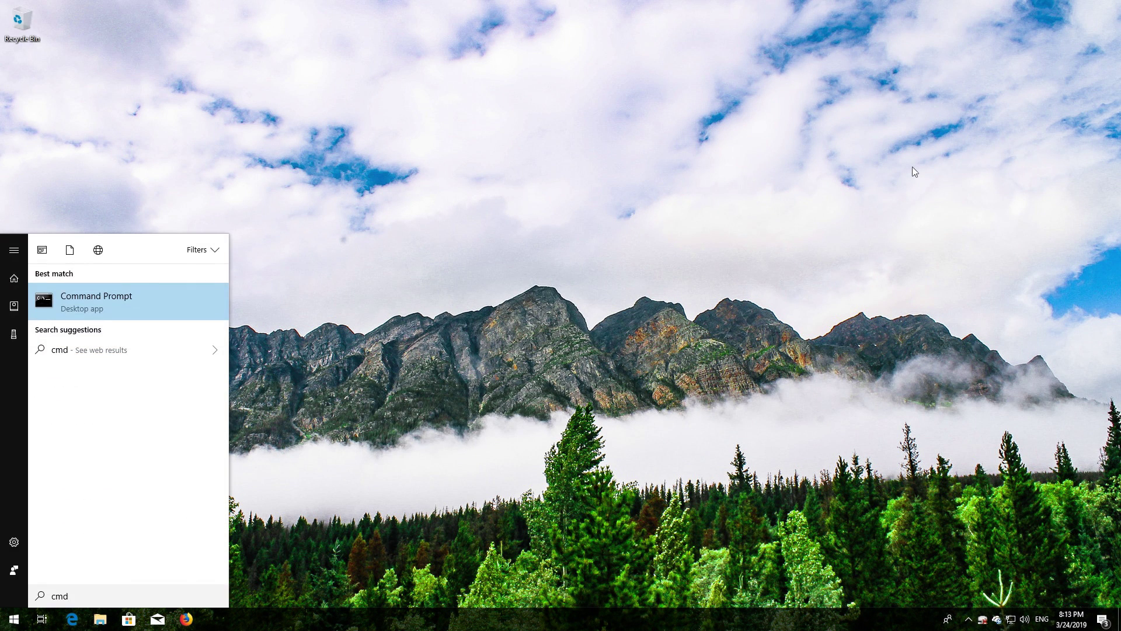
right_click(116, 302)
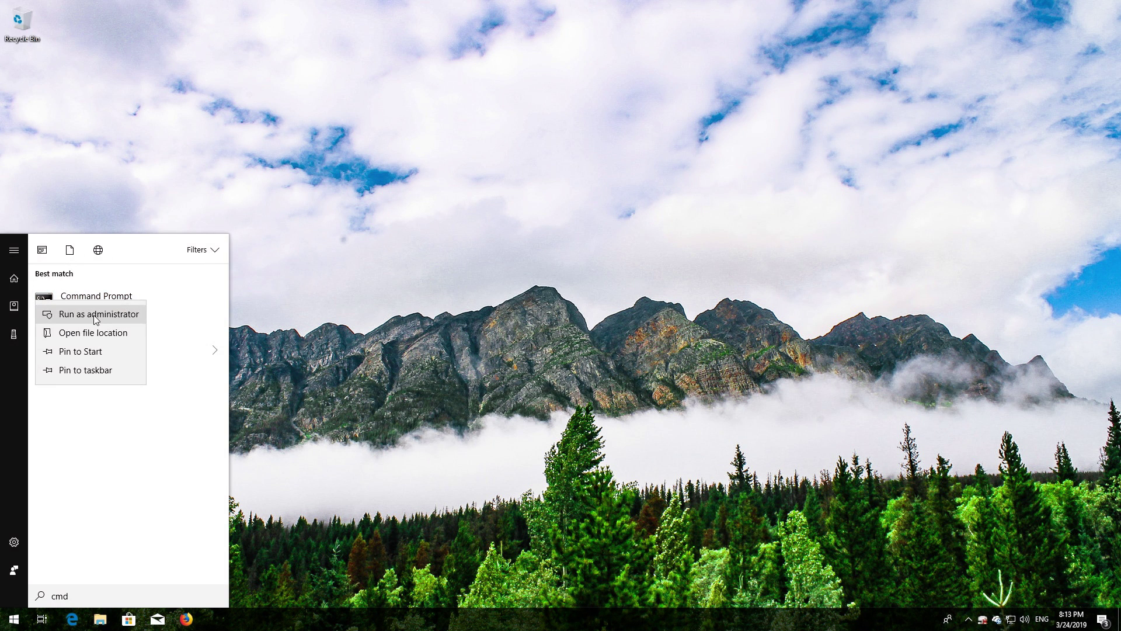
click(95, 318)
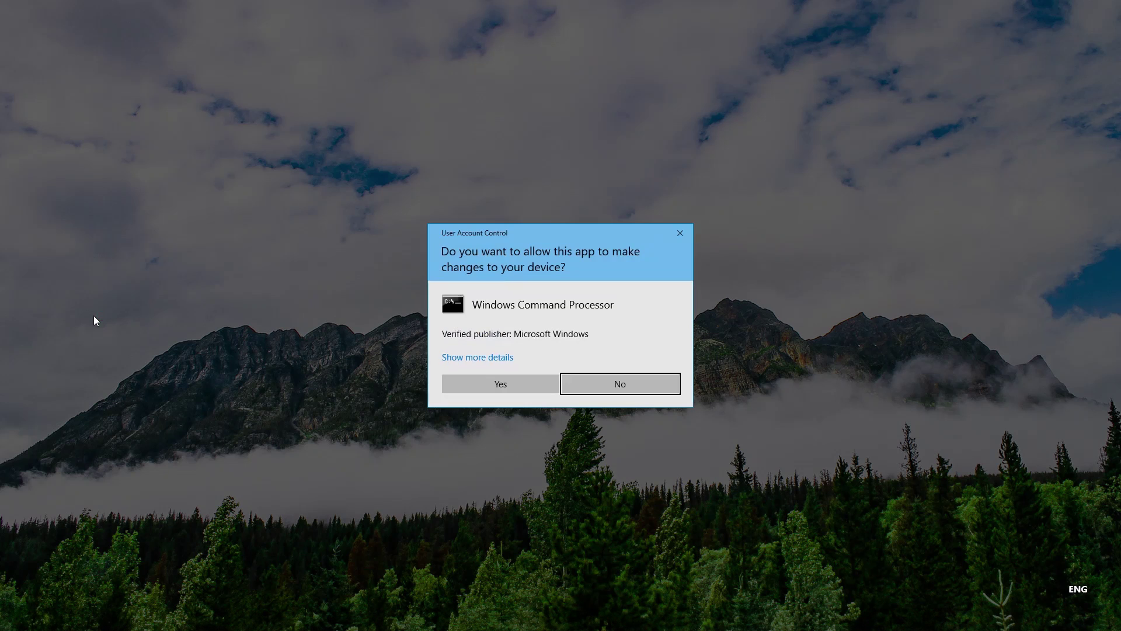
click(500, 388)
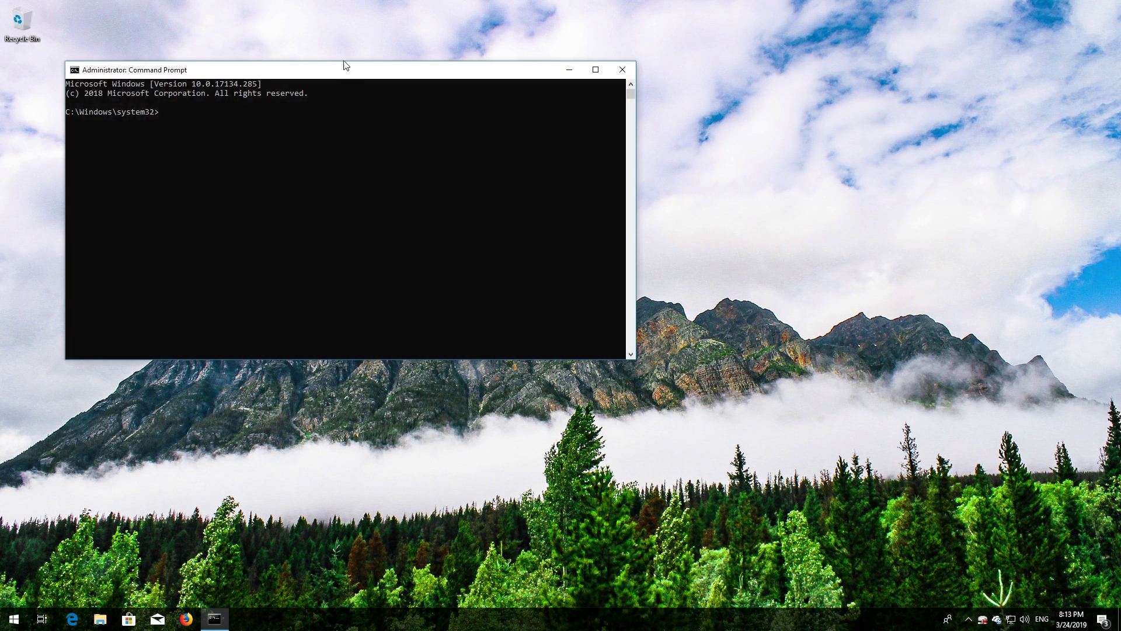
- Run net stop for wuauserv, cryptSVC, bits and msiserver in the Command Prompt
drag(344, 73, 645, 151)
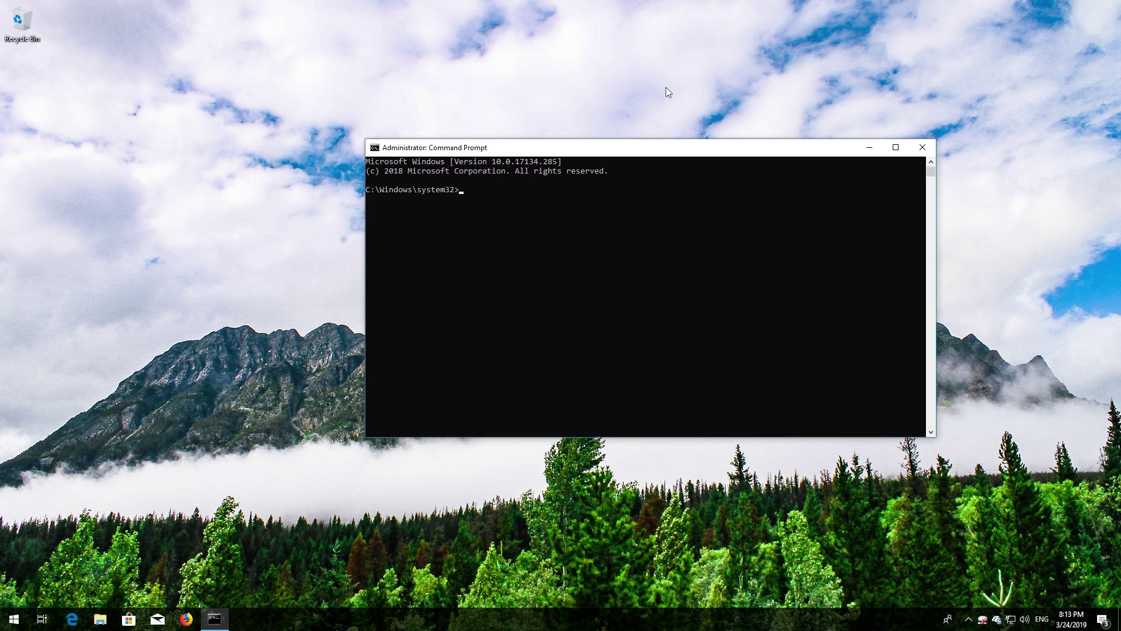
text(net stop wuauserv)
key(Return)
text(net stop)
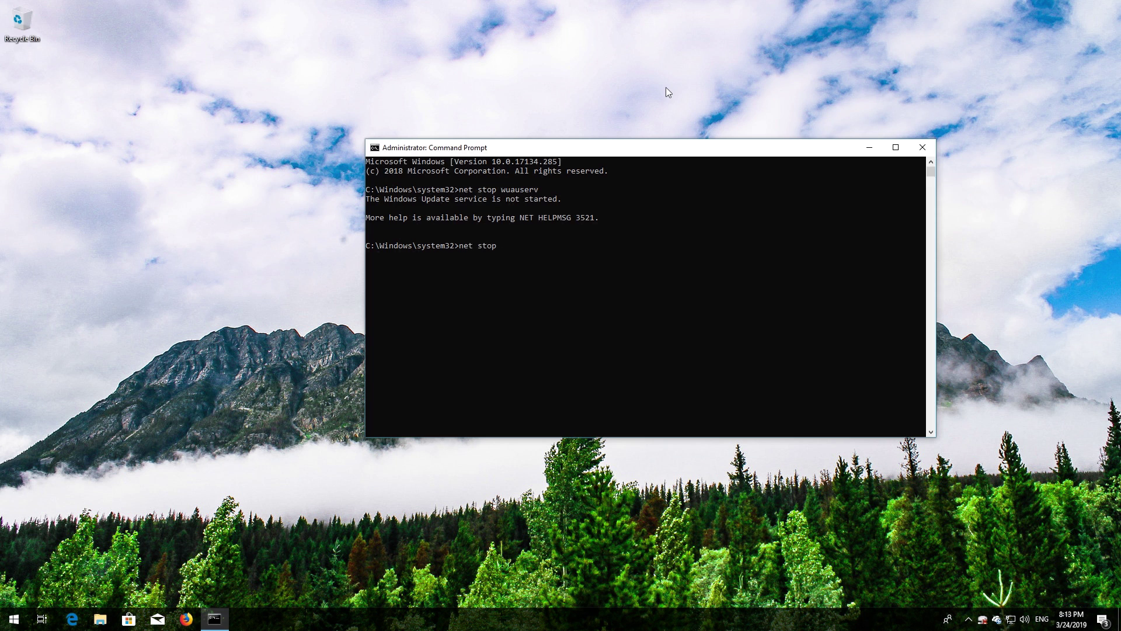
text( cryptSVC)
key(Return)
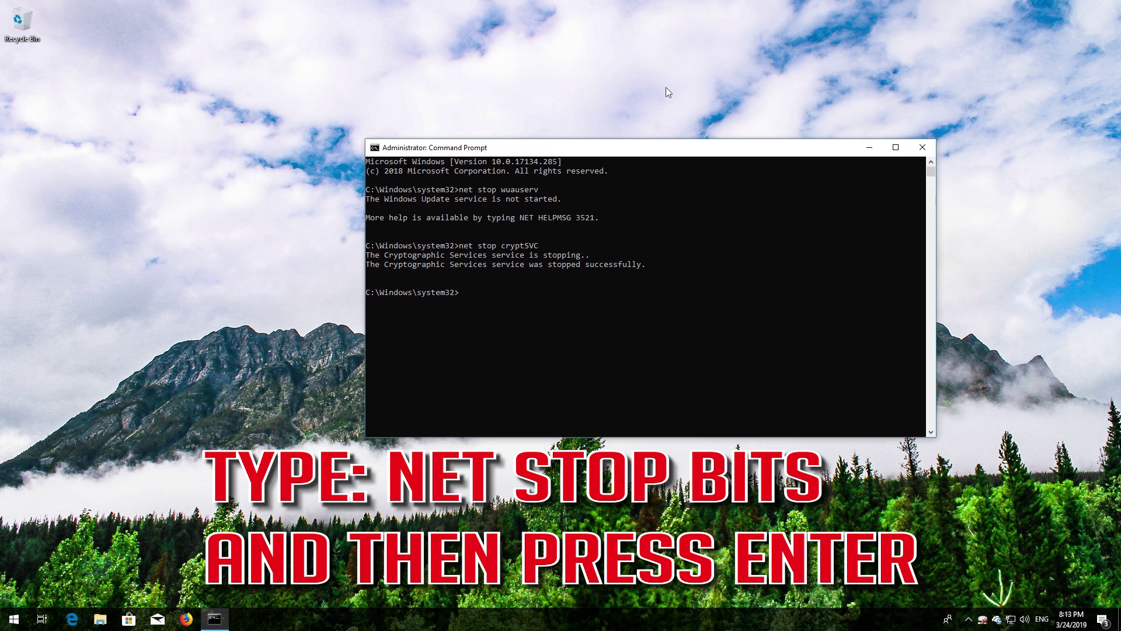
text(net stop bits)
key(Return)
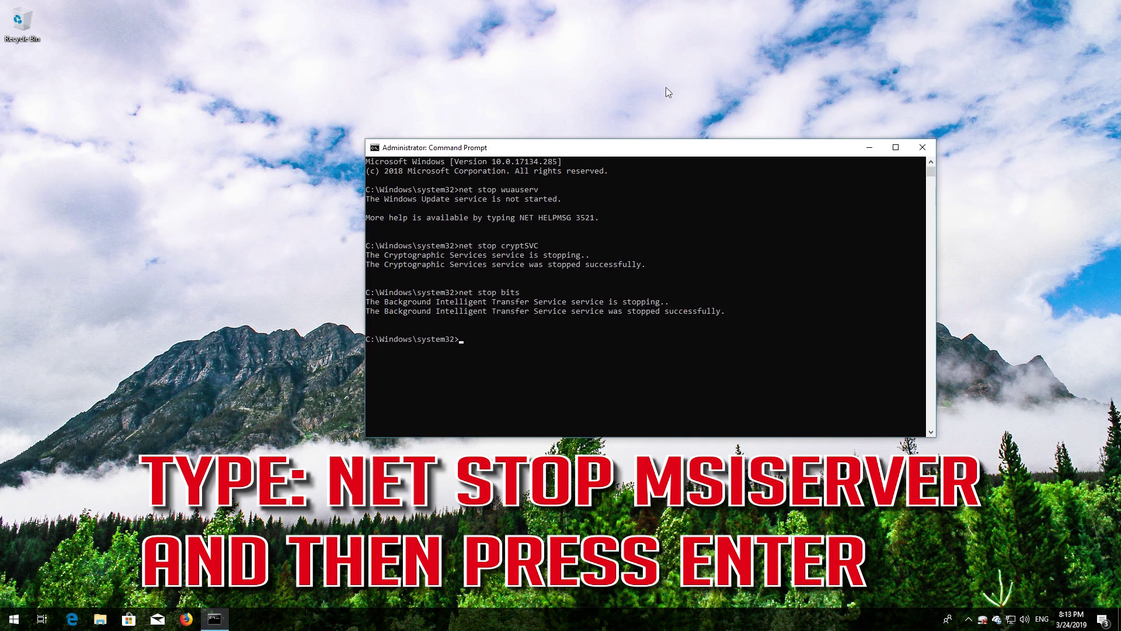
text(net stop msiserver)
key(Return)
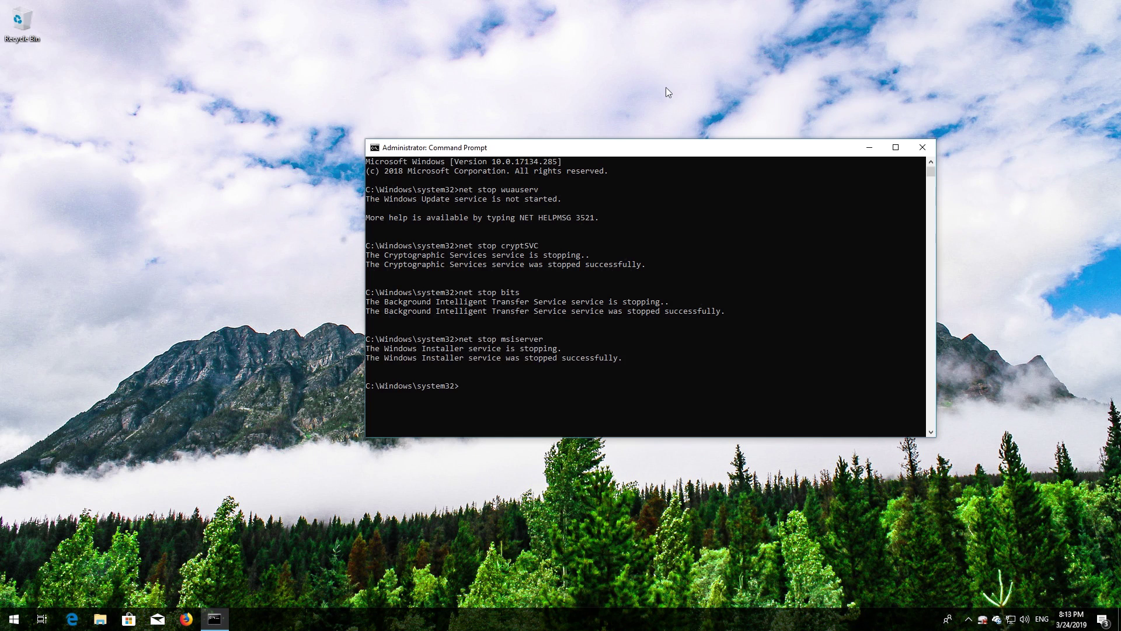
- Rename C:\Windows\SoftwareDistribution to SoftwareDistribution.old and System32\catroot2 to catroot2.old
text(ren )
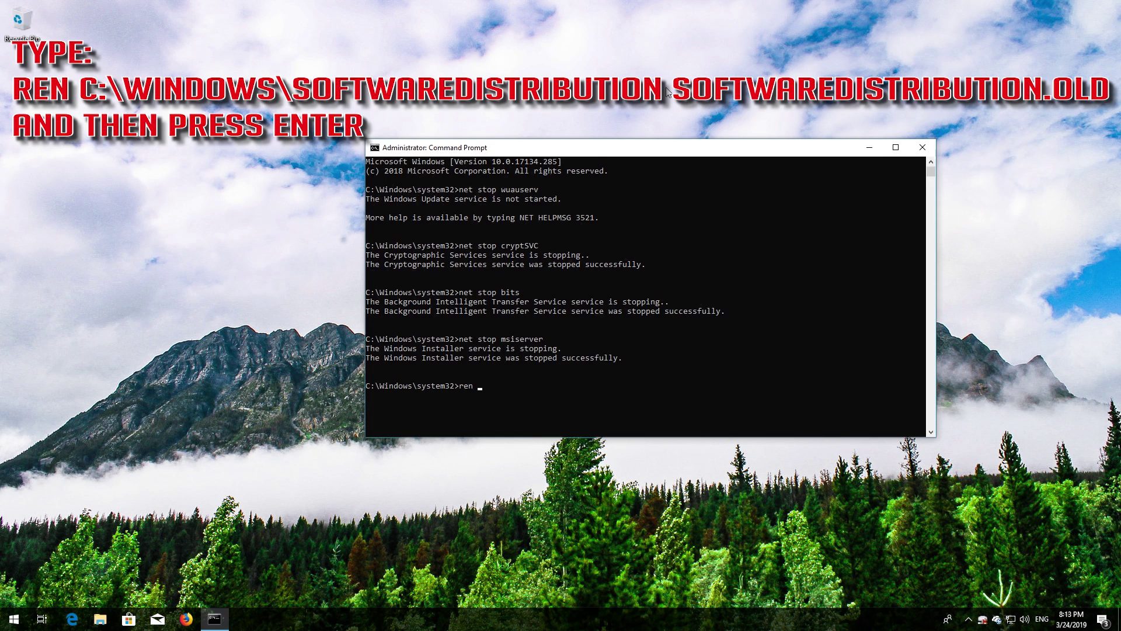
text(C:\Windows\SoftwareDistribut)
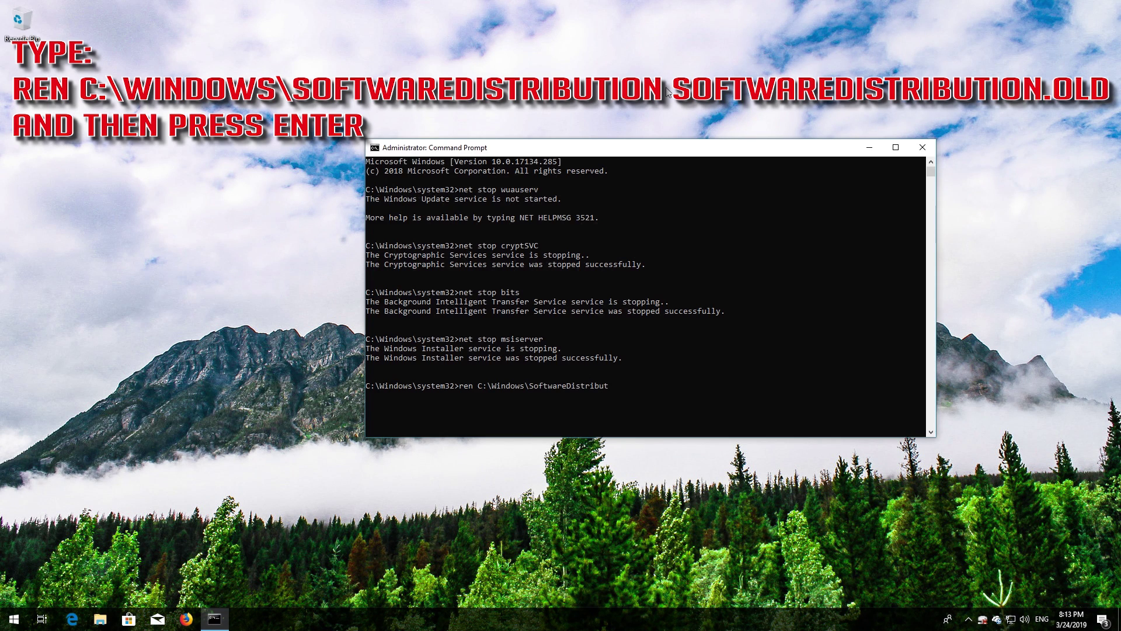
text(ion SoftwareDistribution.old)
key(Return)
text(ren)
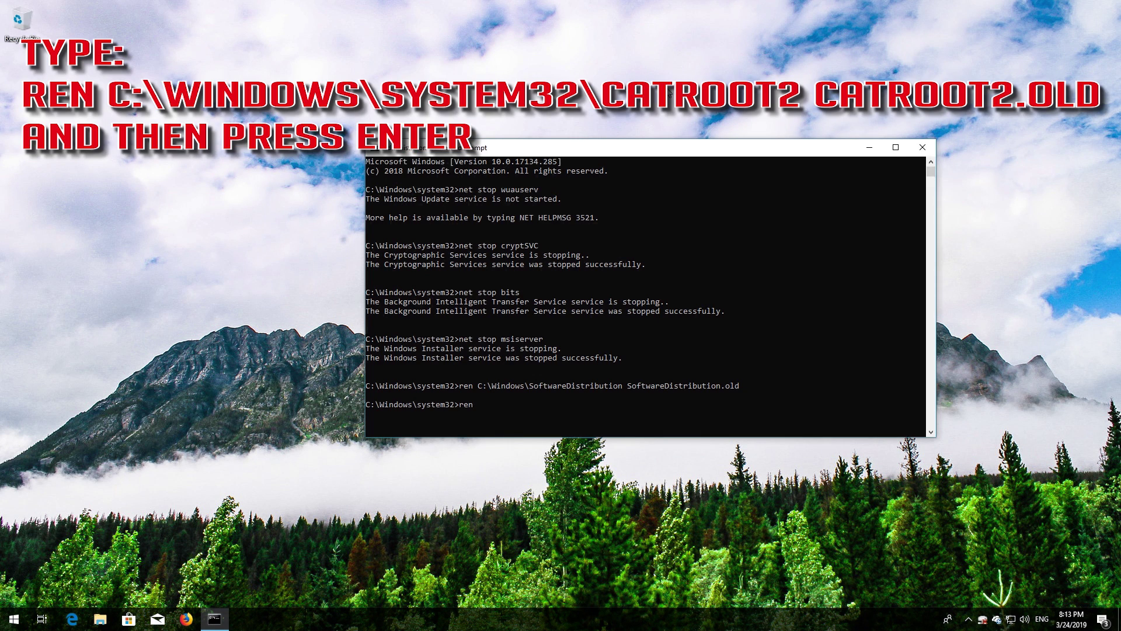
text( C:\Windows\System32\catroot2 catroot2.o)
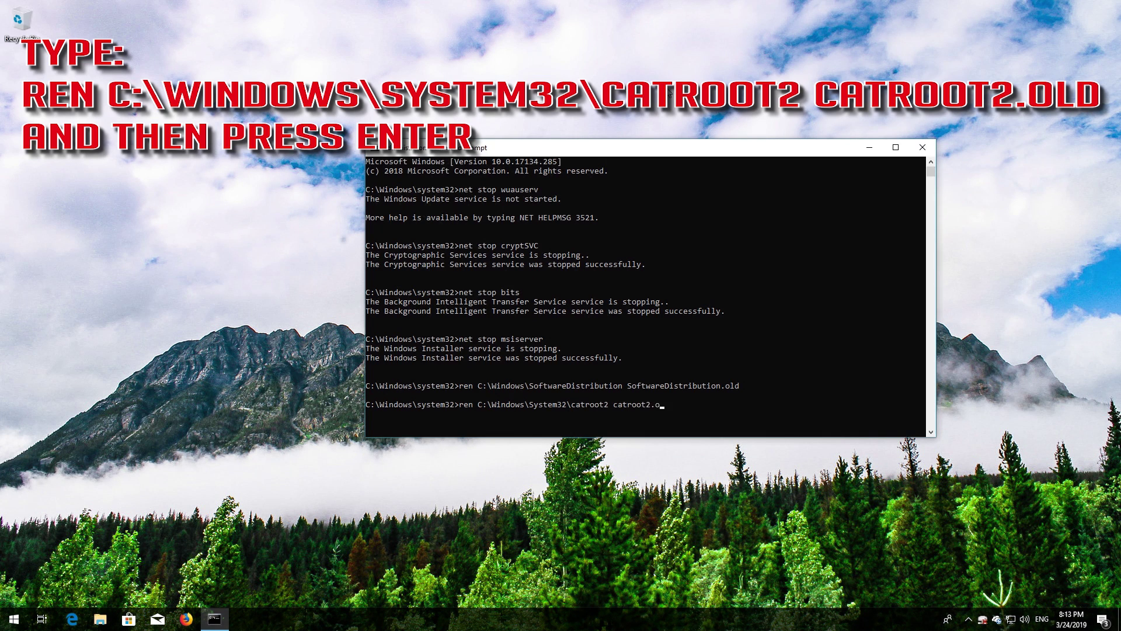
text(ld)
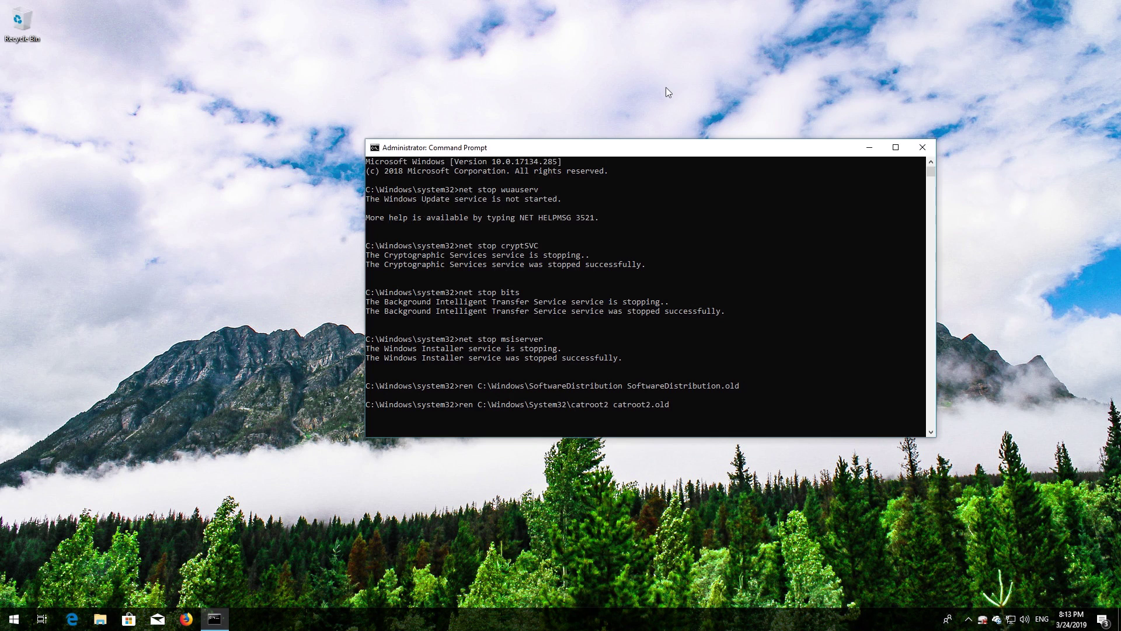
key(Return)
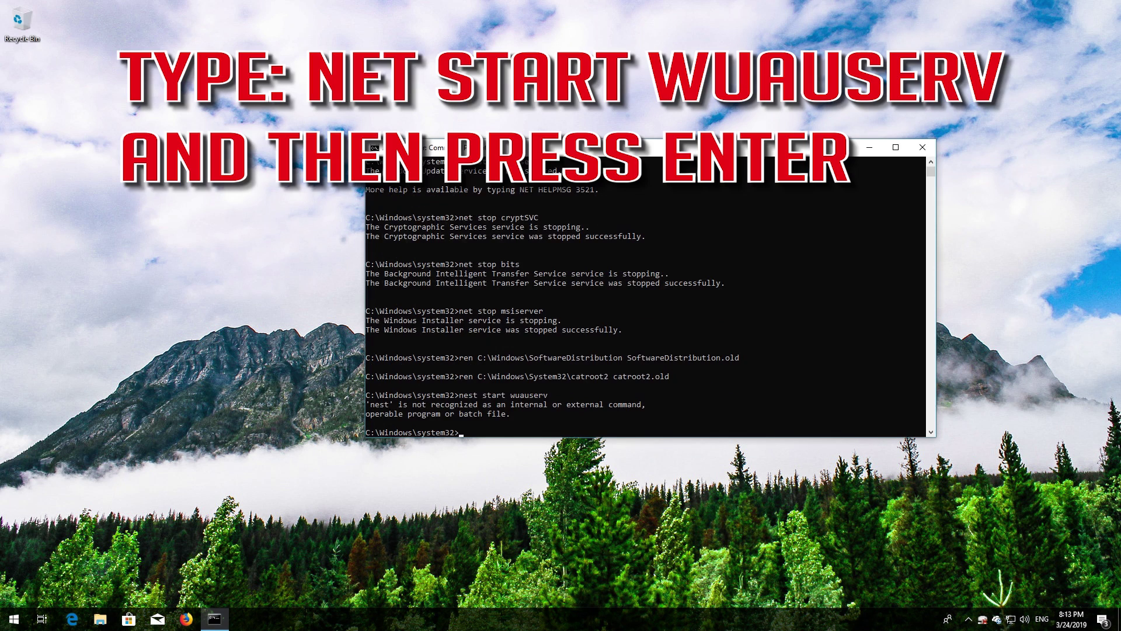
- Correct the mistyped 'nest' command and start the wuauserv service with net start
text(start wuauserv)
key(Left)
key(Left)
key(Left)
key(Left)
key(BackSpace)
key(Return)
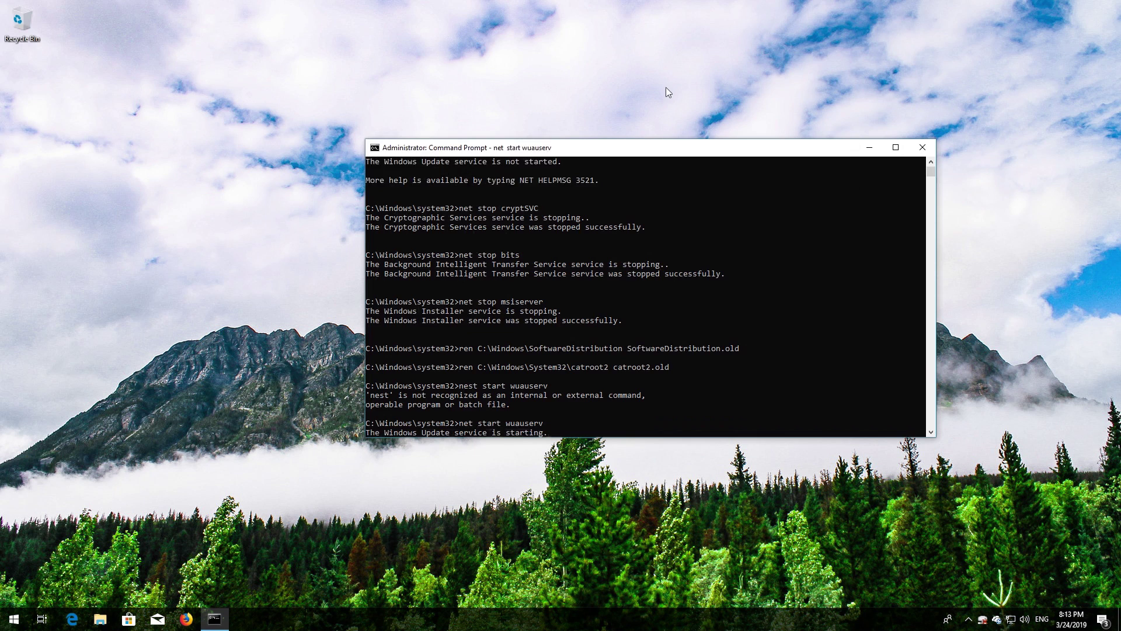
- Start the cryptSVC, bits and msiserver services with net start, then enter exit
text(net start)
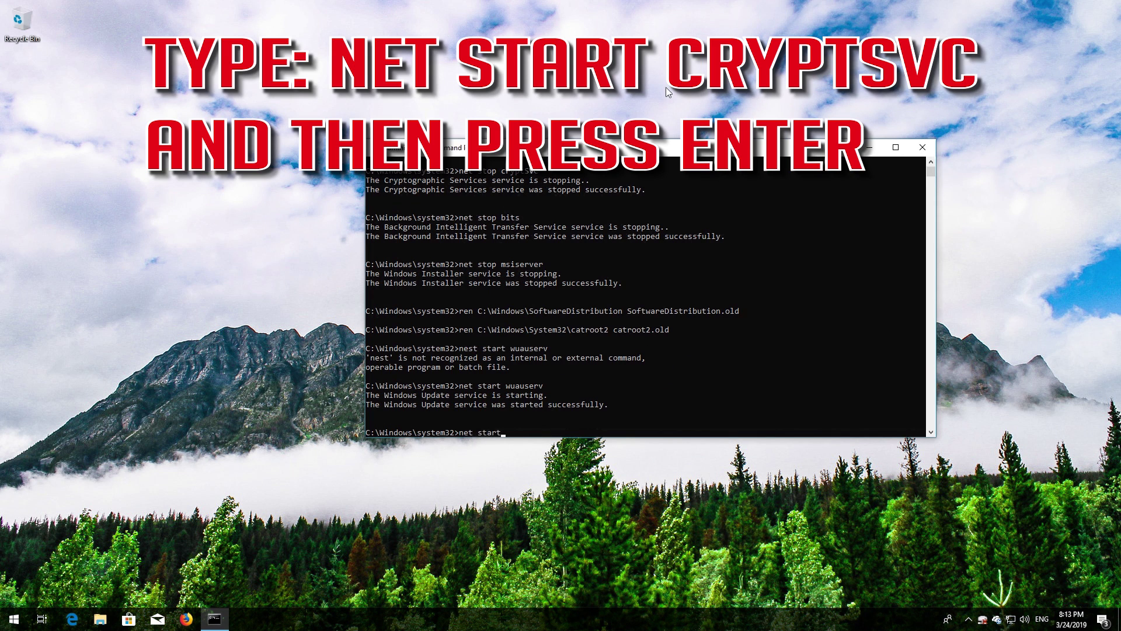
text( cryptSVC)
key(Return)
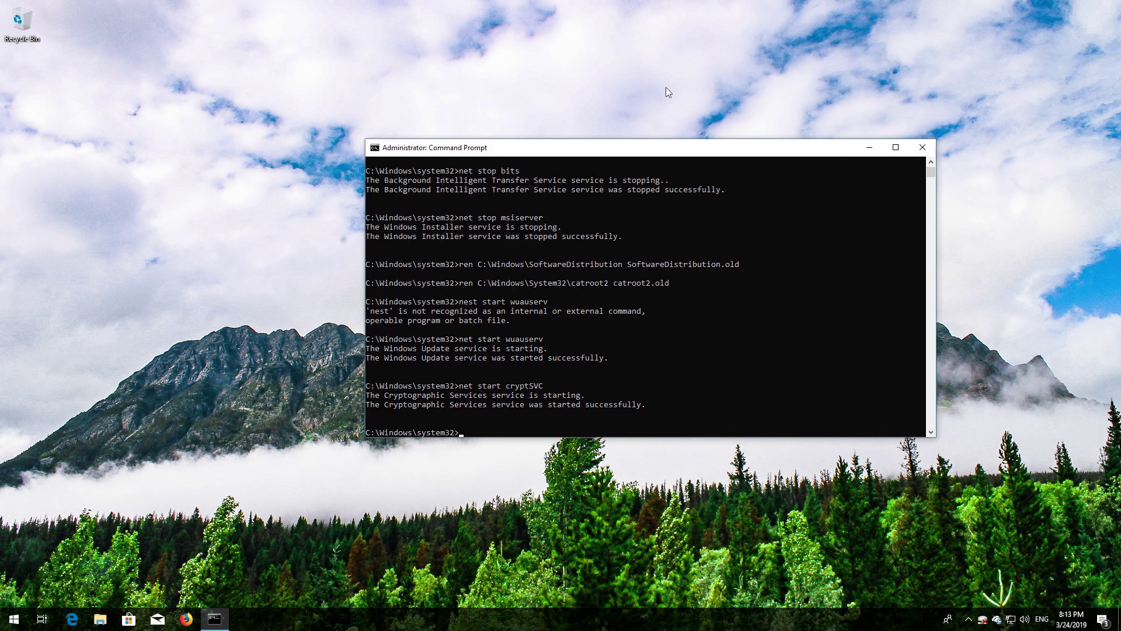
text(net)
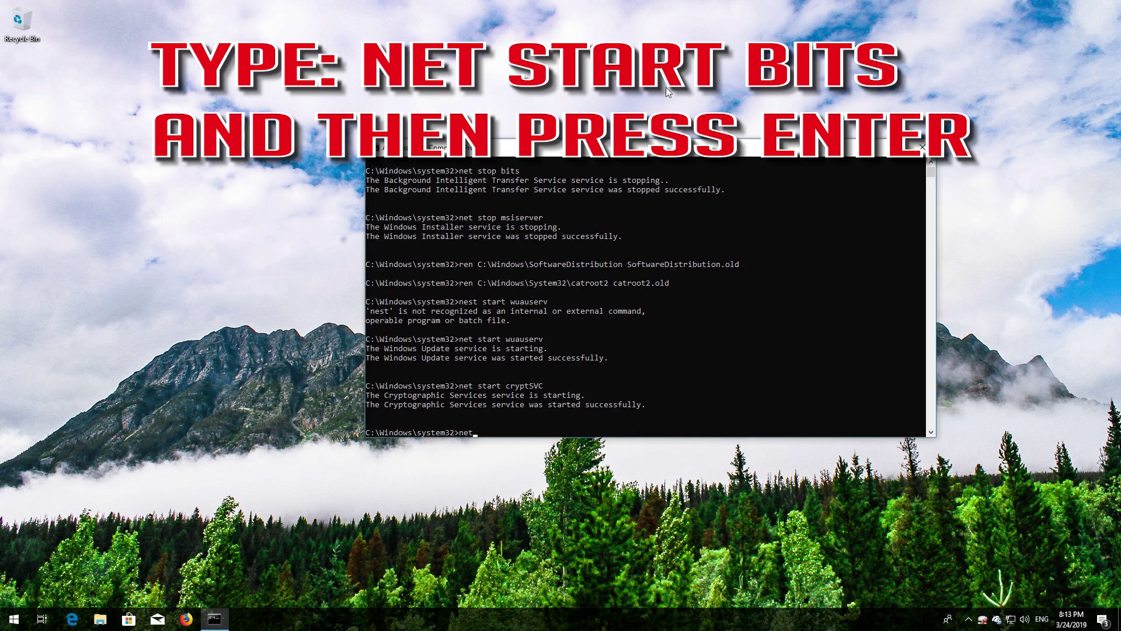
text( start bits)
key(Return)
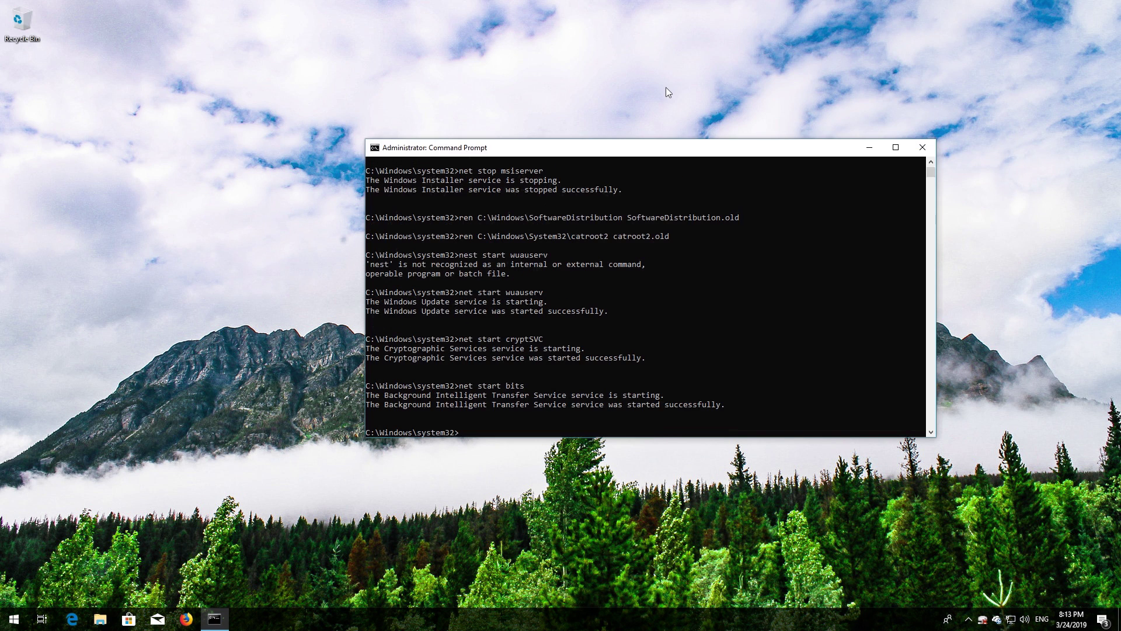
text(net)
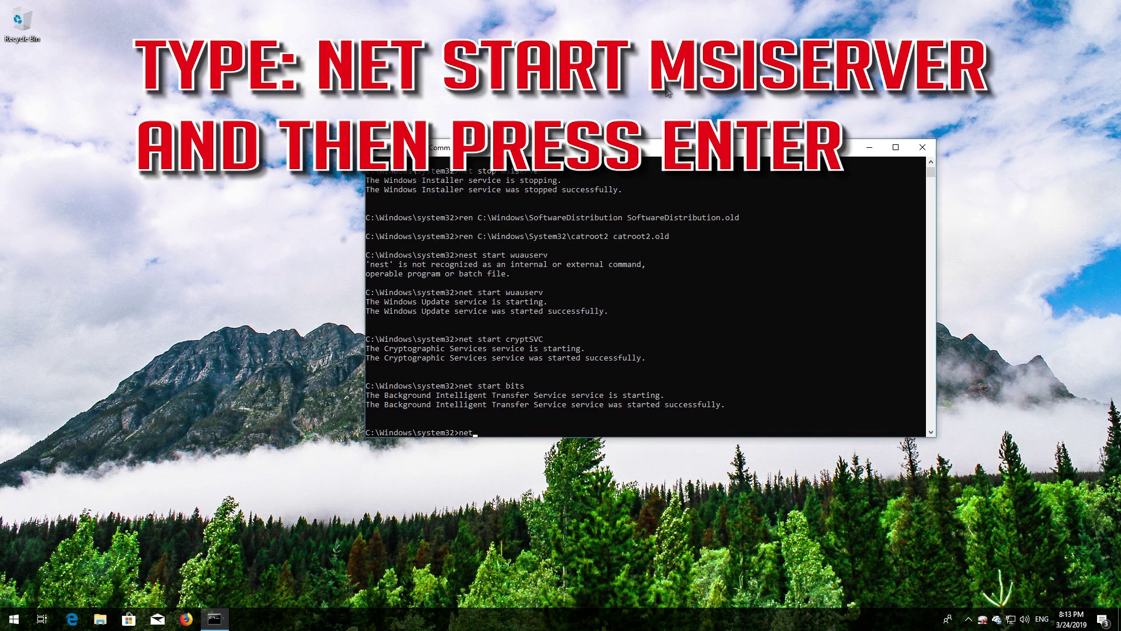
text( start msiserver)
key(Return)
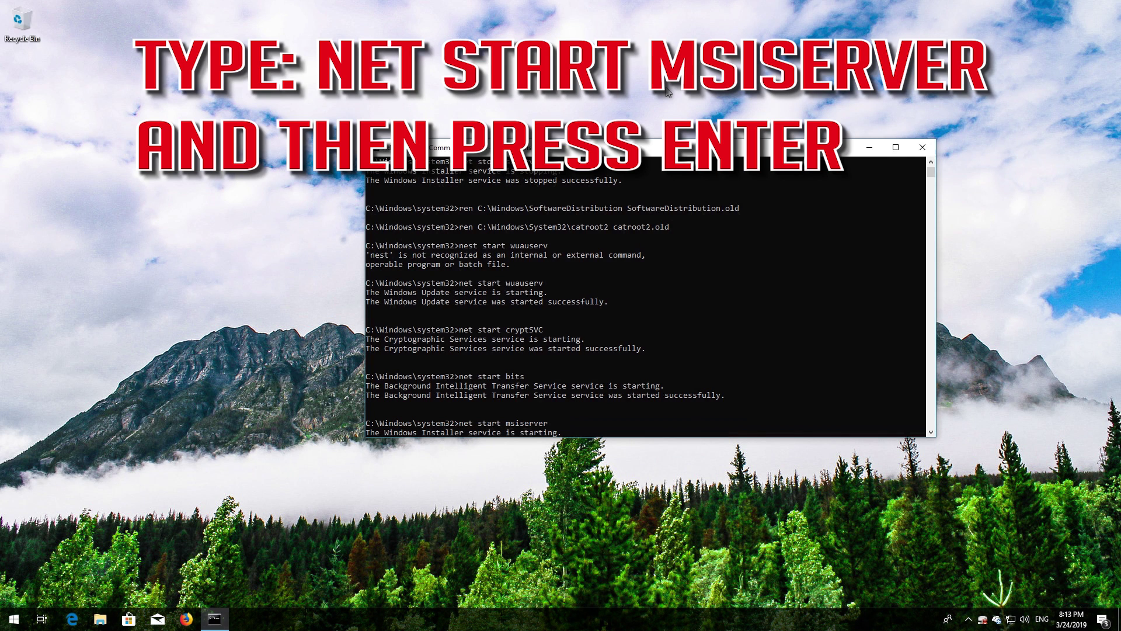
text(e)
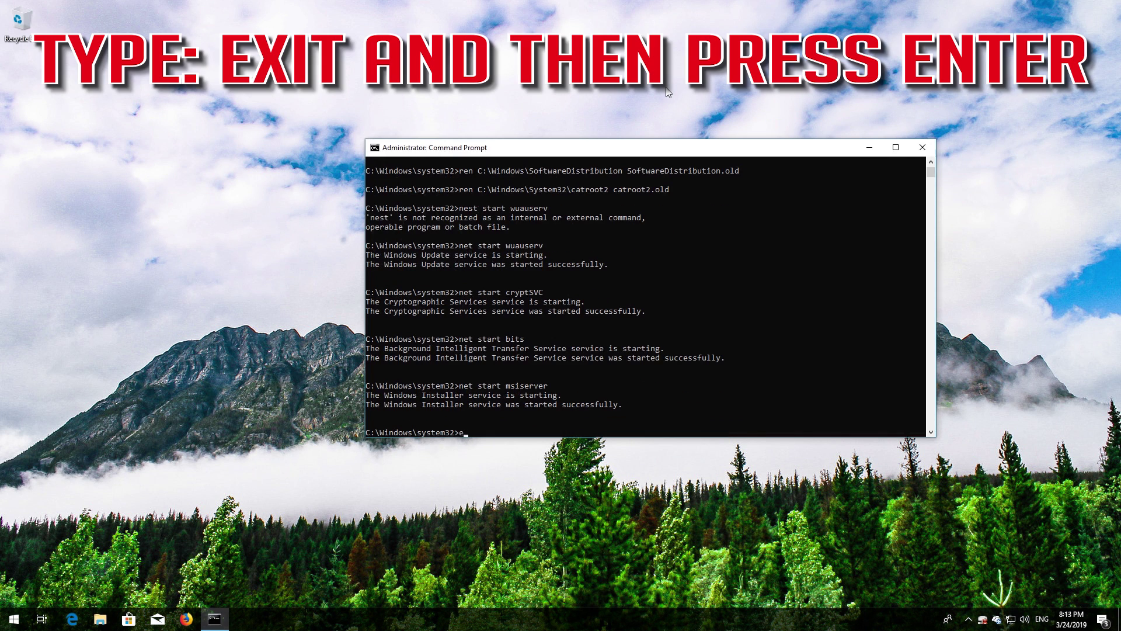
text(xit)
- Close Command Prompt and launch Windows PowerShell from Search as administrator, approving elevation
key(Return)
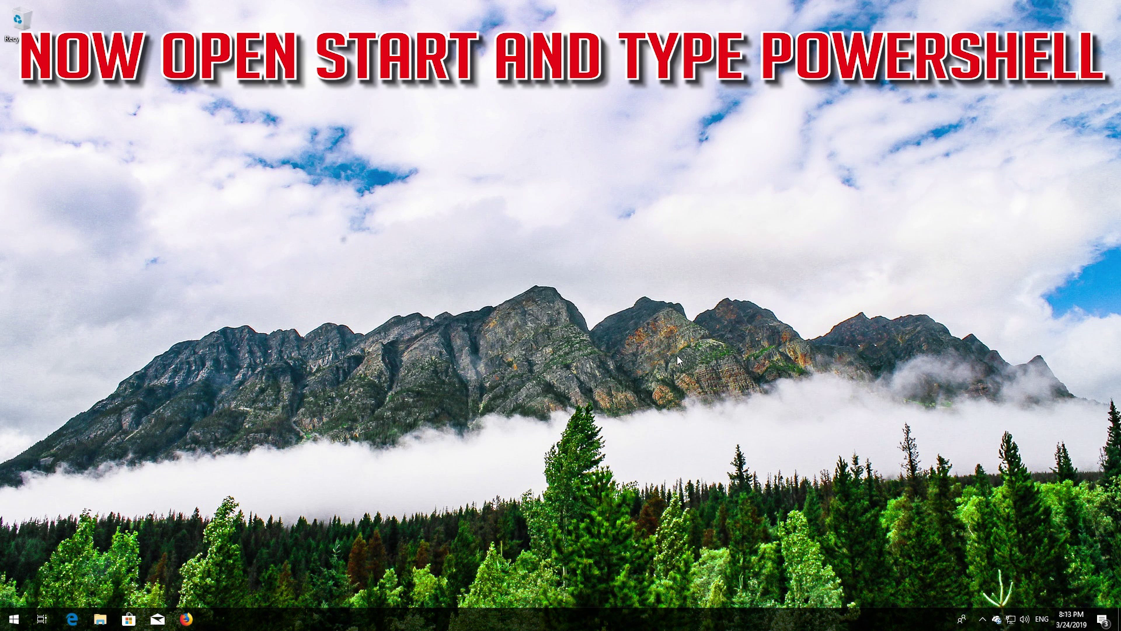
key(super)
text(wershell)
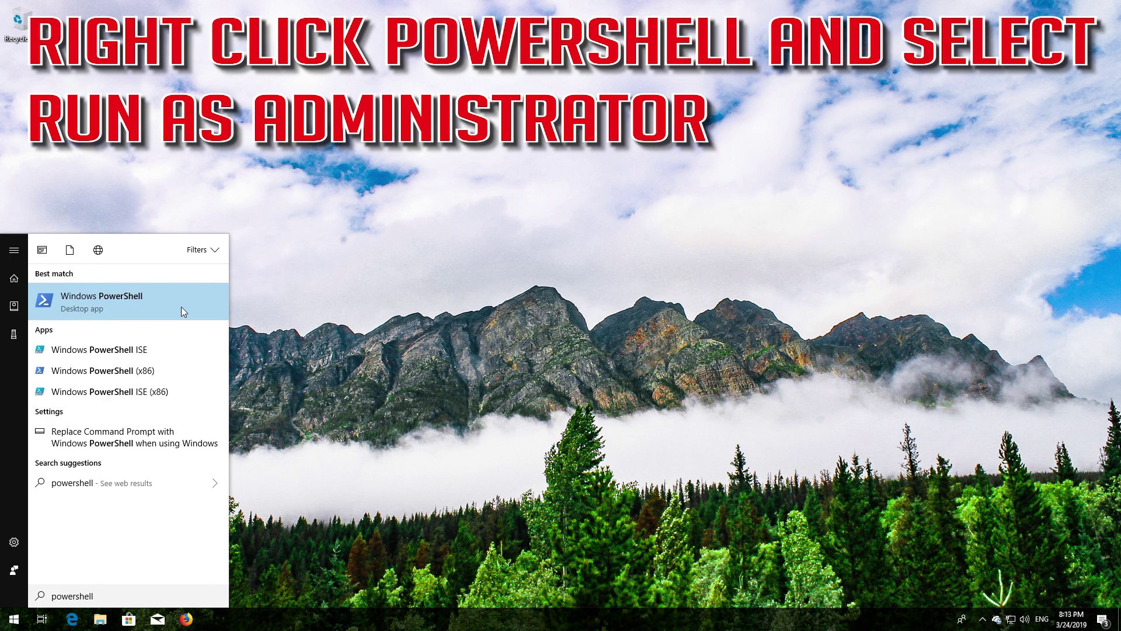
right_click(181, 307)
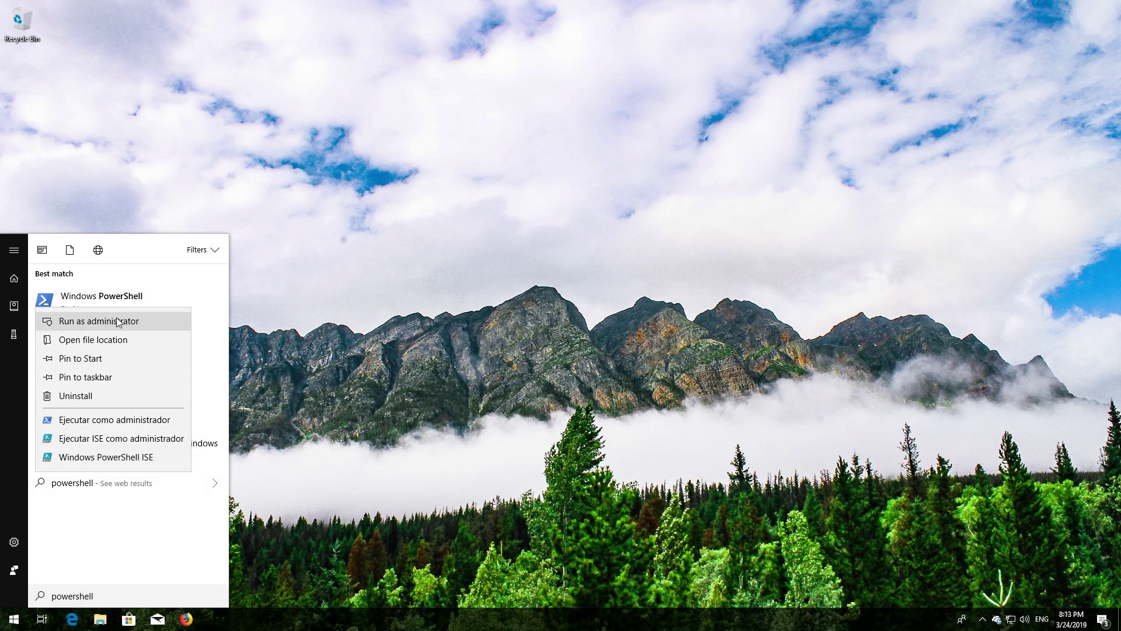
click(116, 320)
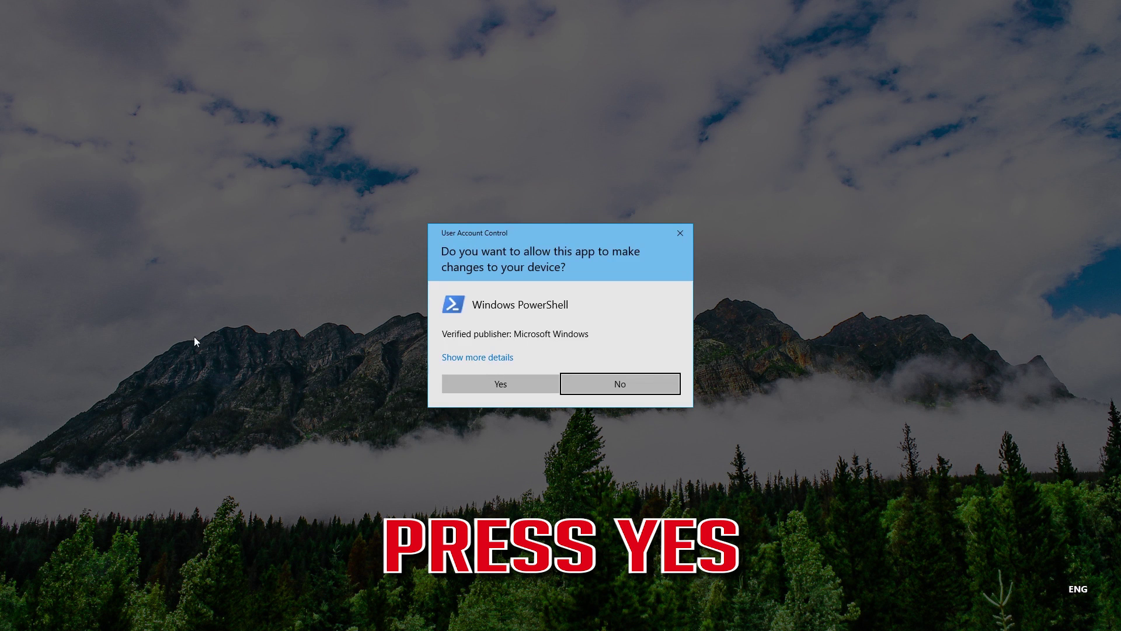
click(498, 386)
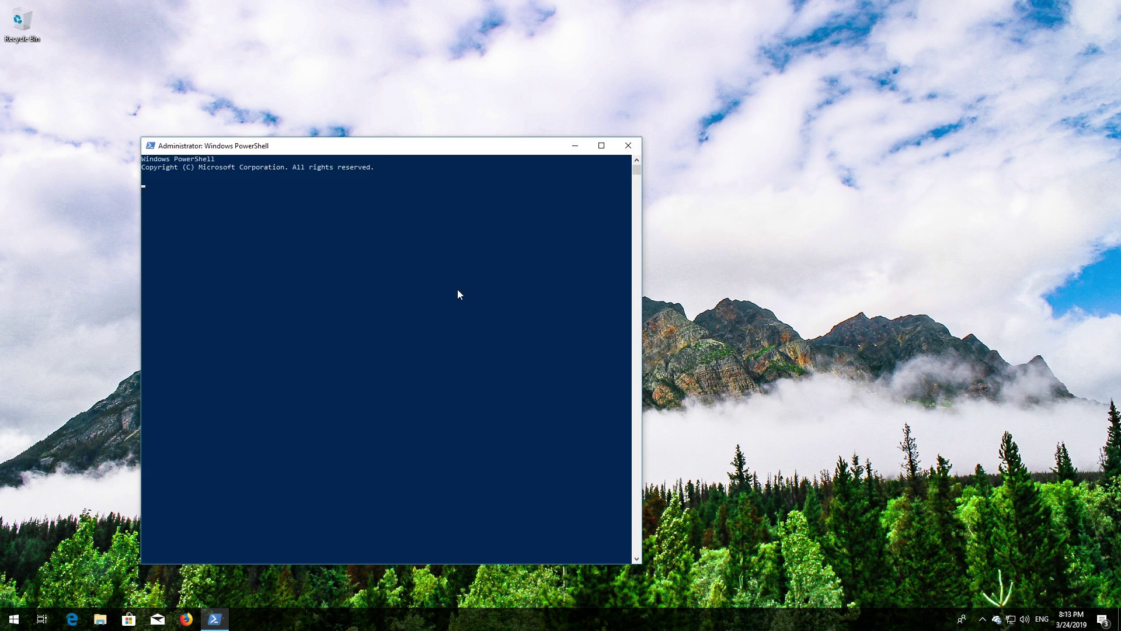
drag(380, 146, 565, 99)
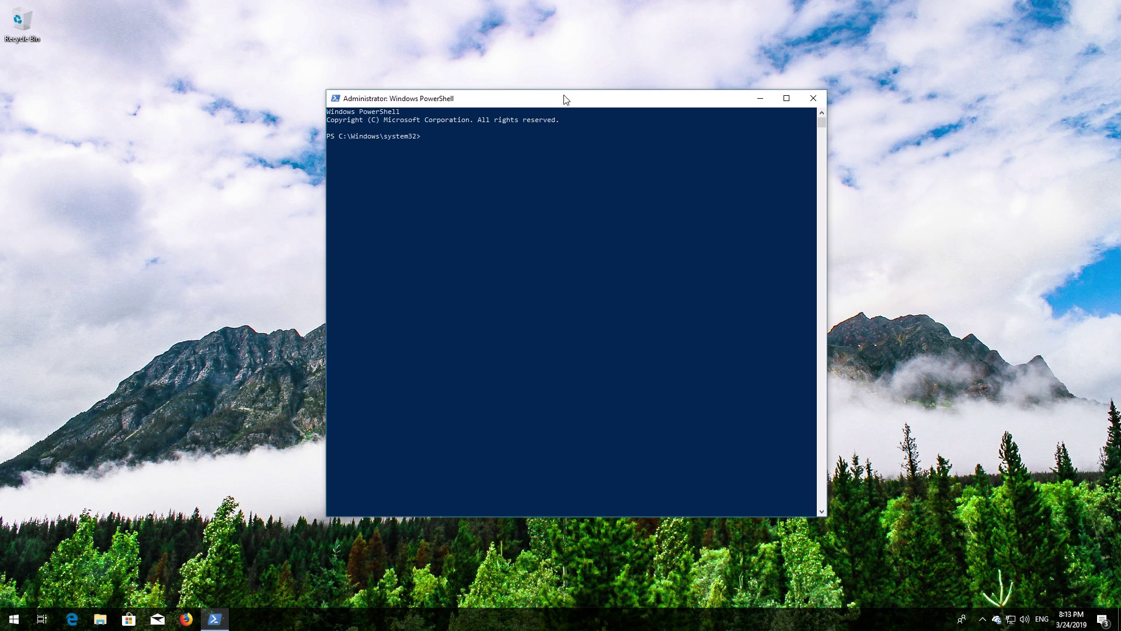
- Run wuauclt.exe /updatenow to force an update check, then exit PowerShell
text(wuau)
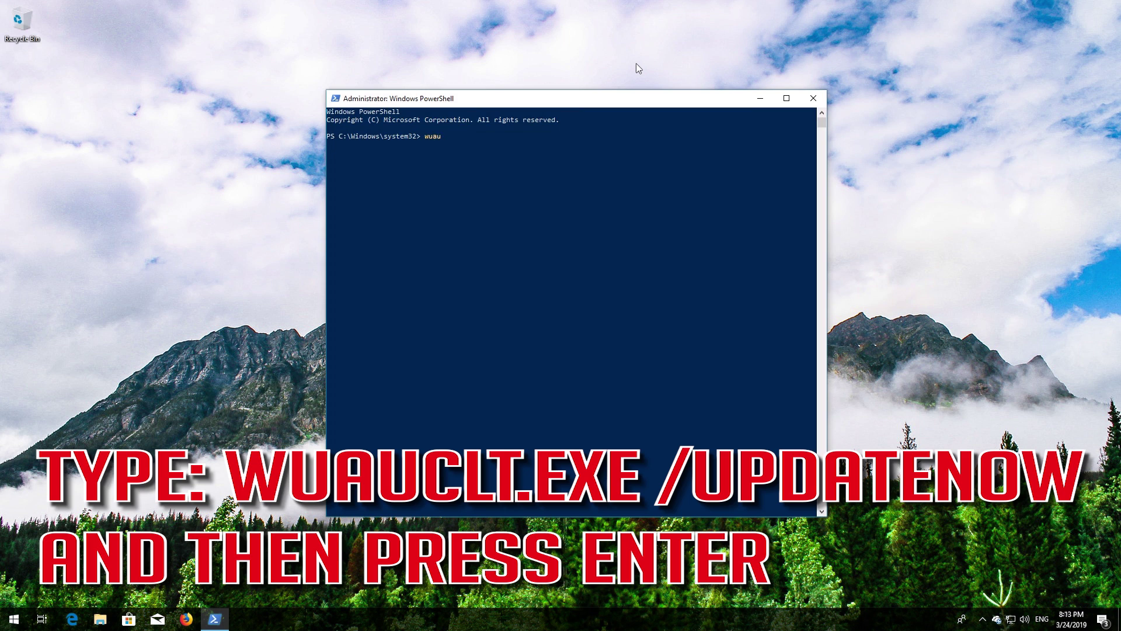
text(clt.exe /updatenow)
key(Return)
text(e)
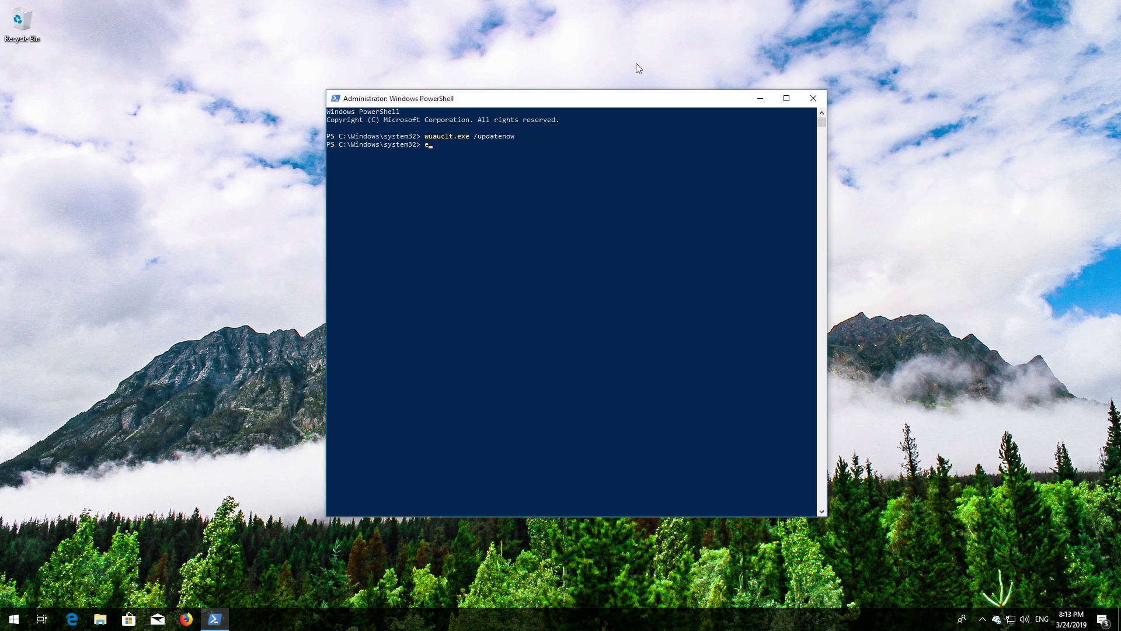
text(xit)
key(Return)
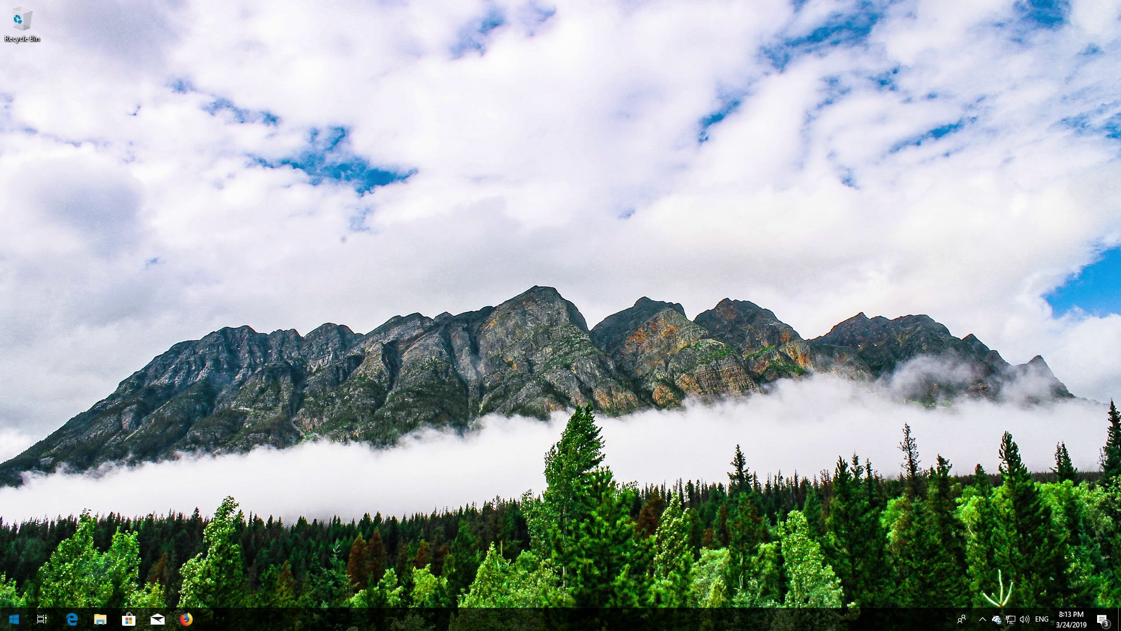
- Restart the computer from the Start menu's Power options
click(14, 619)
click(15, 593)
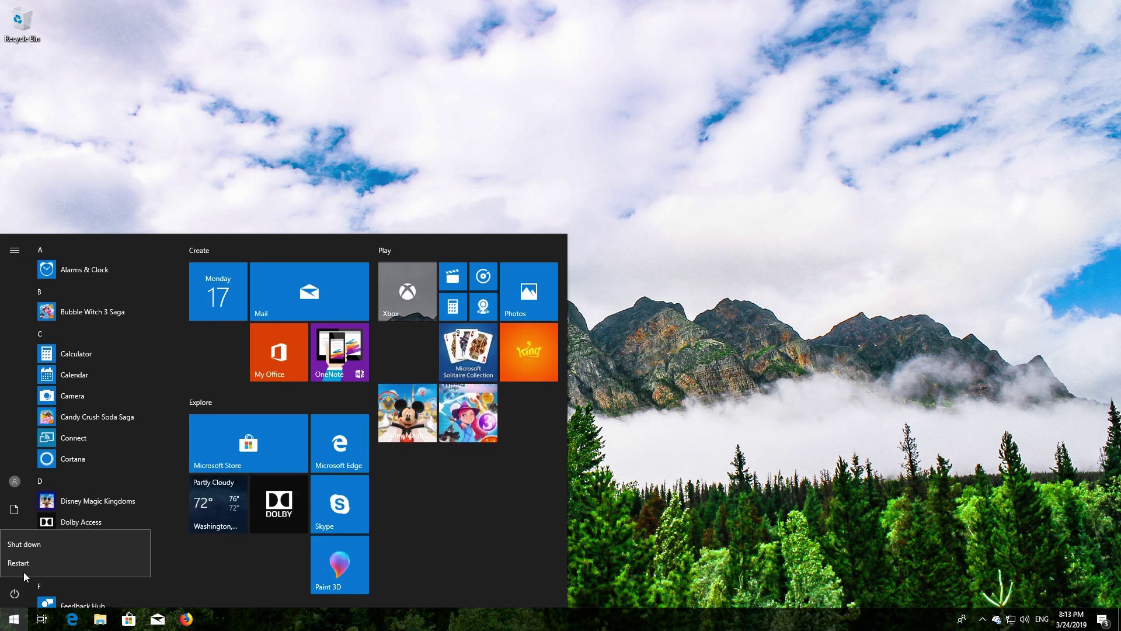
click(26, 561)
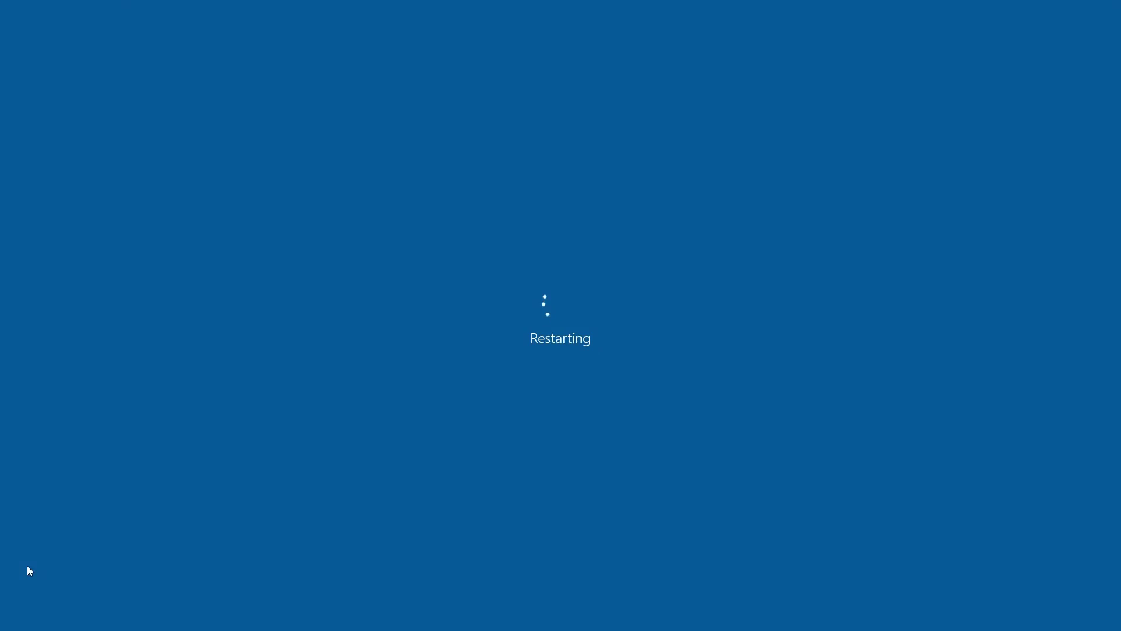